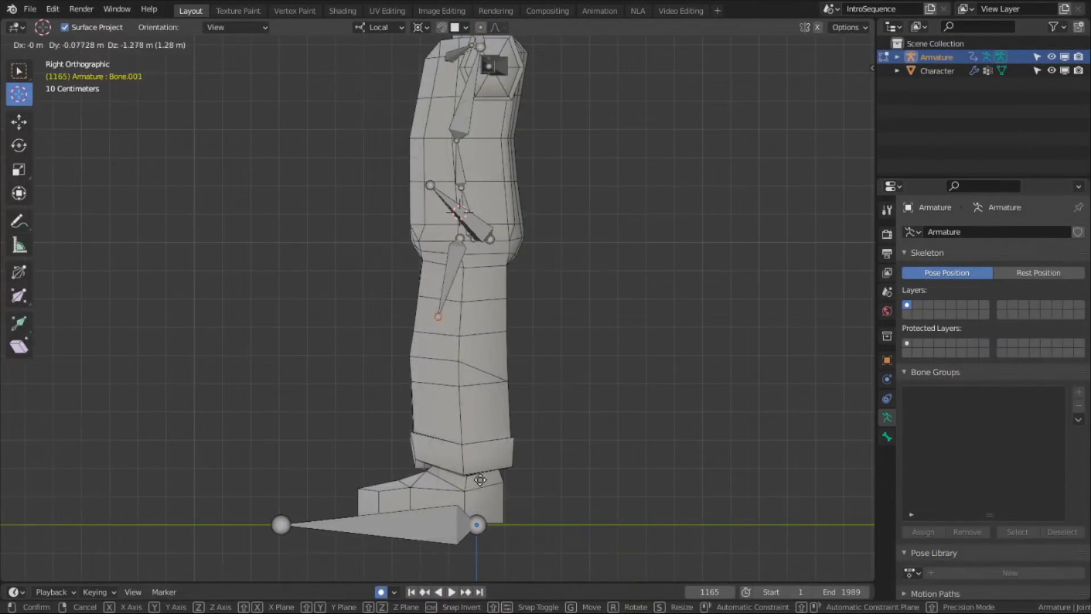
Step: Finish positioning the bone along the leg and extend a new bone from its tip
click(489, 522)
shift+middle_drag(489, 522, 443, 363)
ctrl+right_click(443, 358)
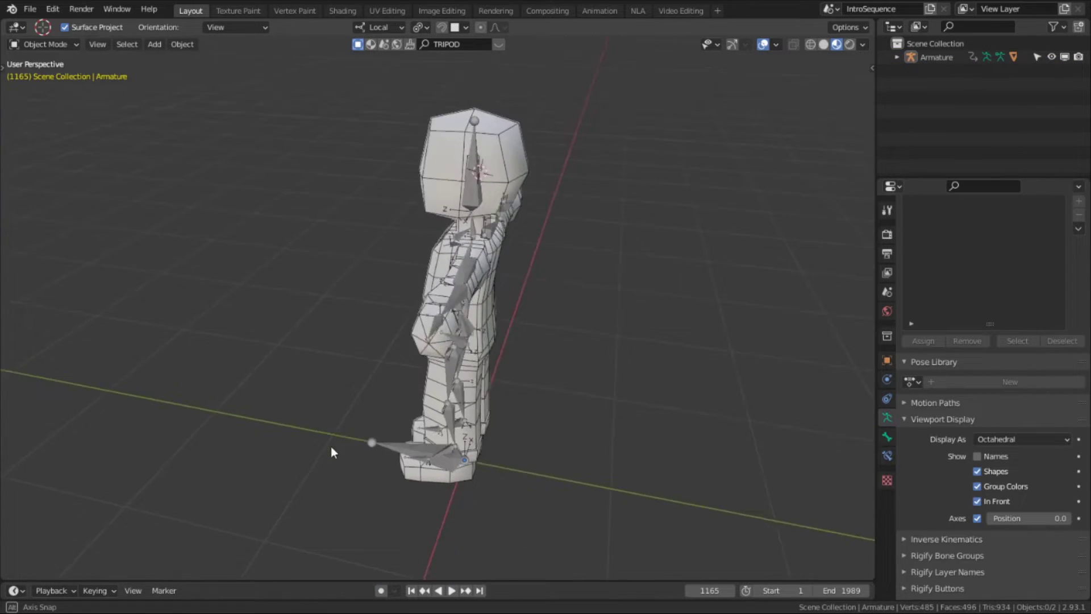
Step: Orbit around the character to face it and select its armature
middle_drag(334, 448, 432, 420)
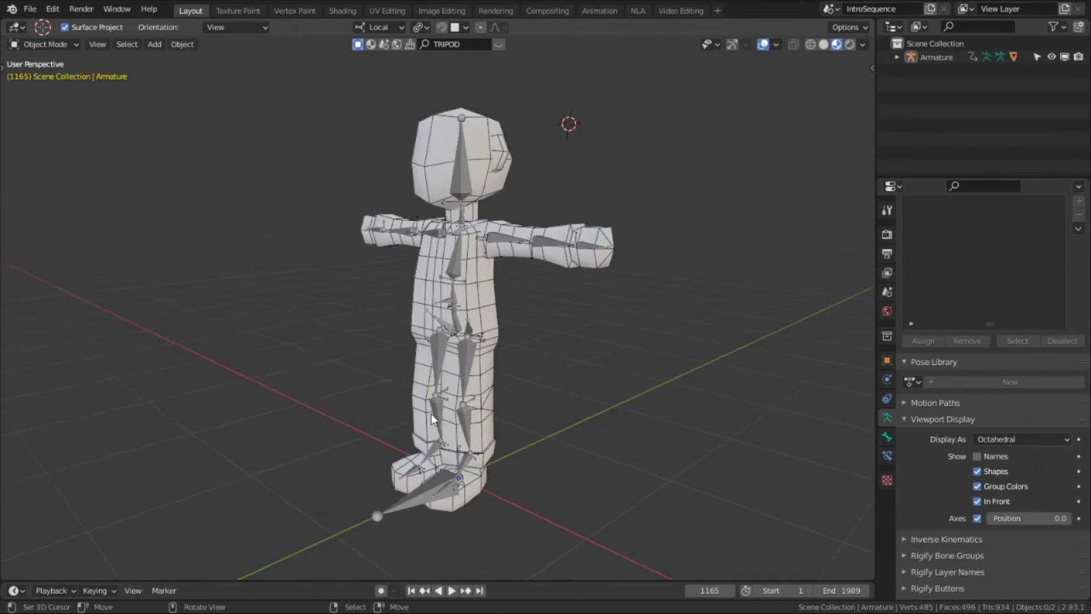
middle_drag(449, 265, 497, 239)
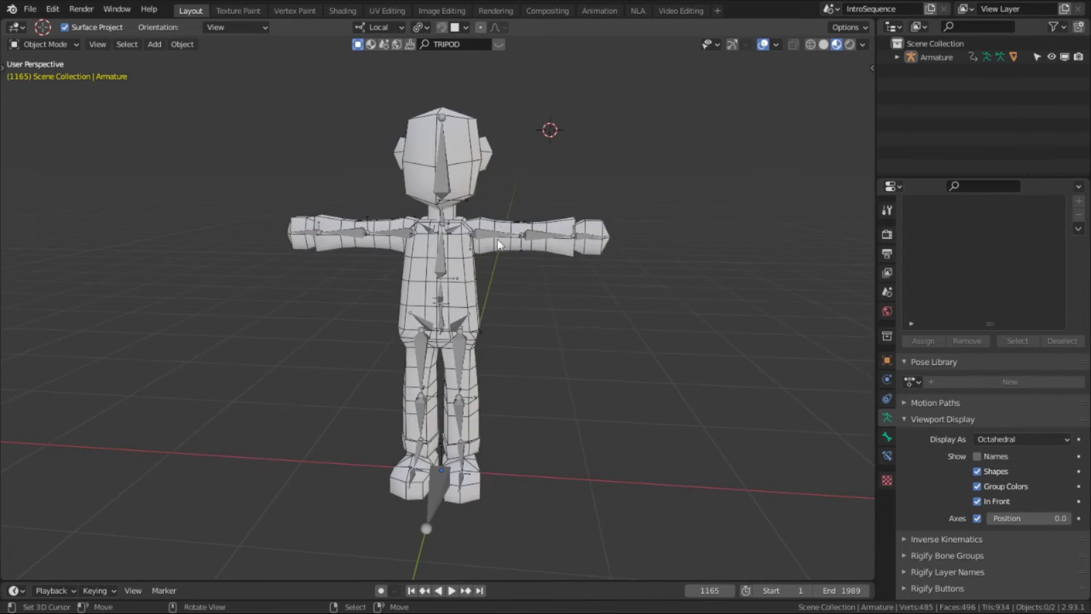
click(449, 176)
Step: In Edit Mode, select all bones except the CTRL-COG hip bone, one spine bone and the foot bone
key(Tab)
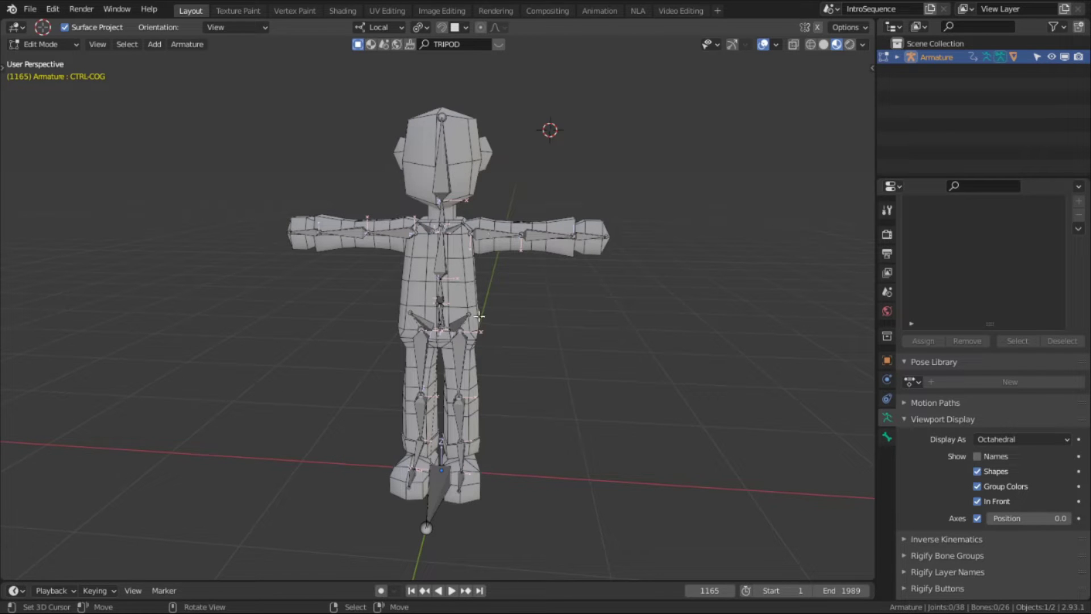
key(a)
scroll(455, 302, up, 5)
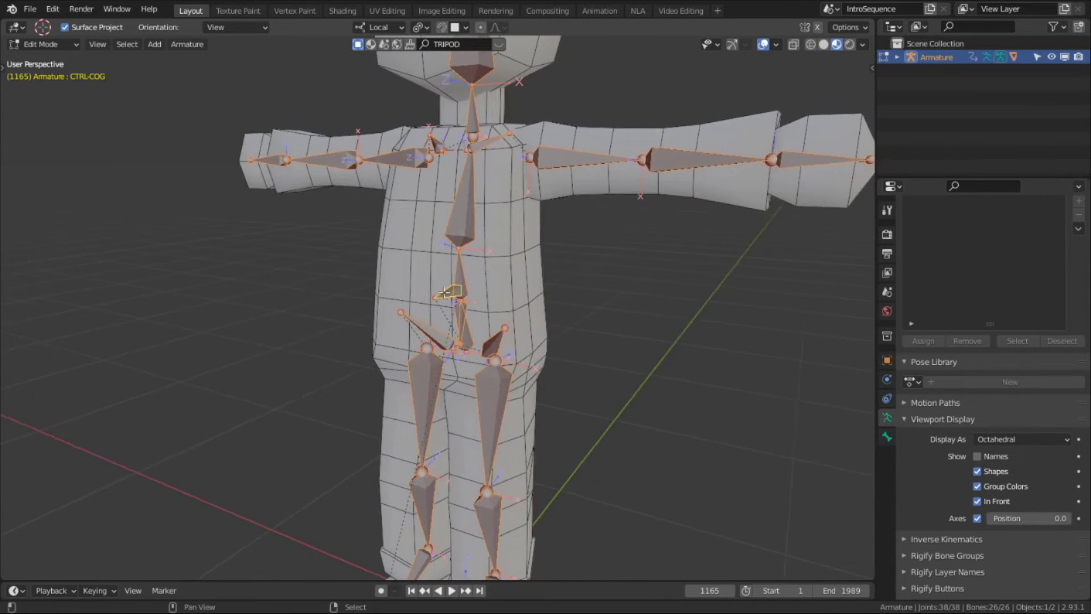
shift+click(446, 292)
shift+click(466, 306)
shift+scroll(446, 483, down, 5)
shift+click(476, 481)
scroll(529, 316, down, 5)
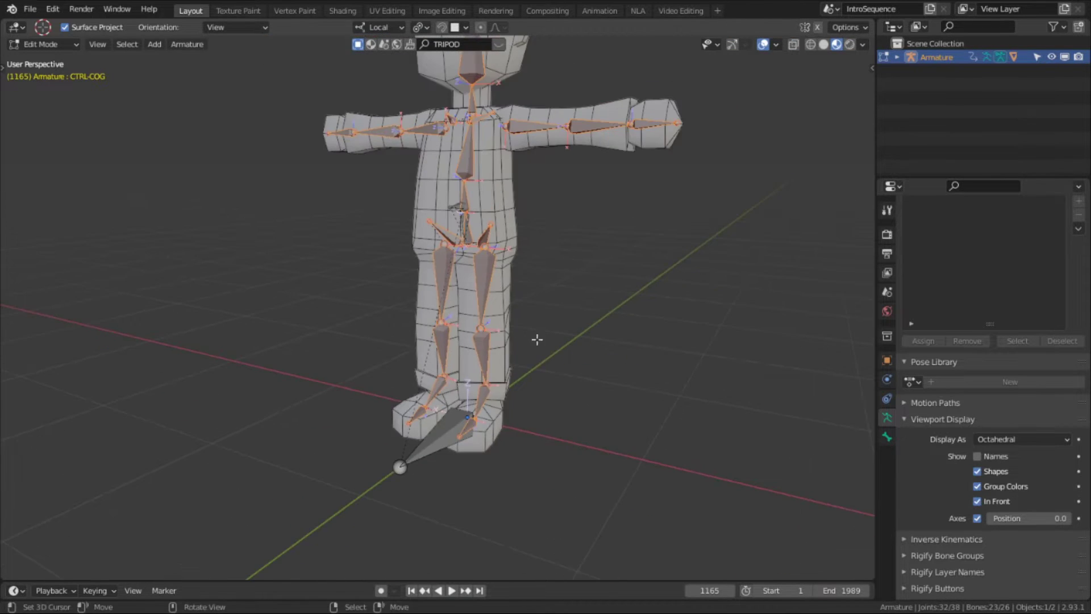
middle_drag(529, 316, 555, 394)
scroll(555, 376, up, 2)
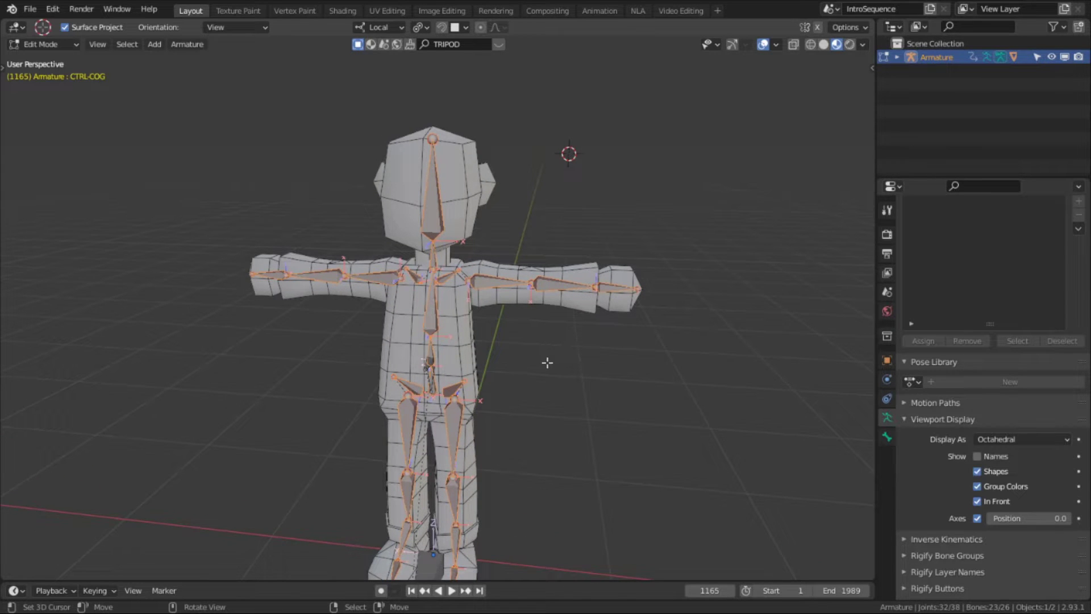
Step: Batch-rename the 23 selected bones with Ctrl+F2: Bones, Set Name, Prefix 'DEF-'
key(ctrl+F2)
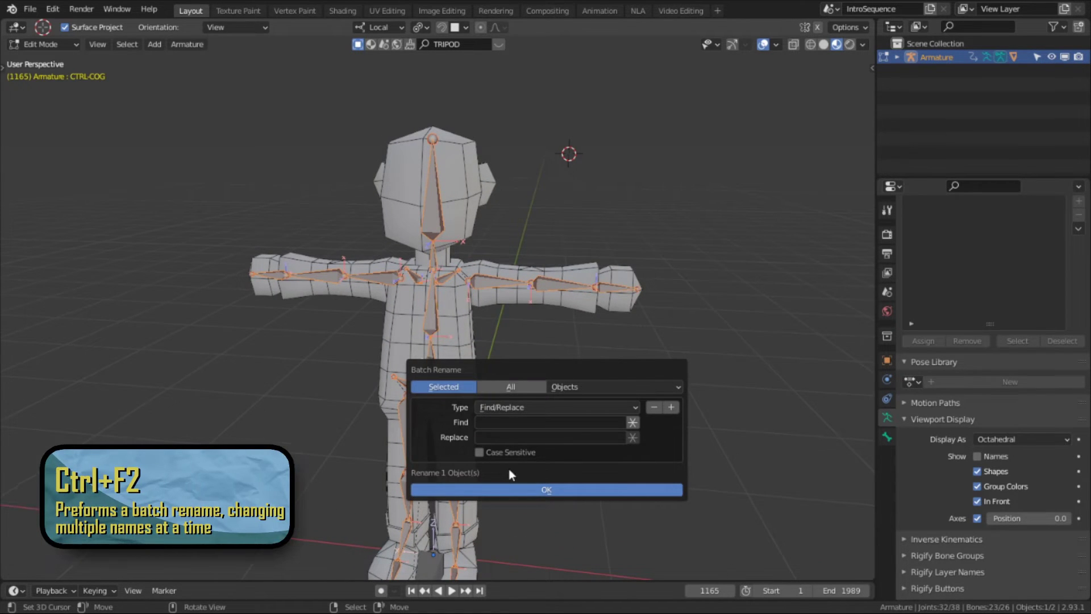
drag(558, 370, 681, 112)
click(713, 126)
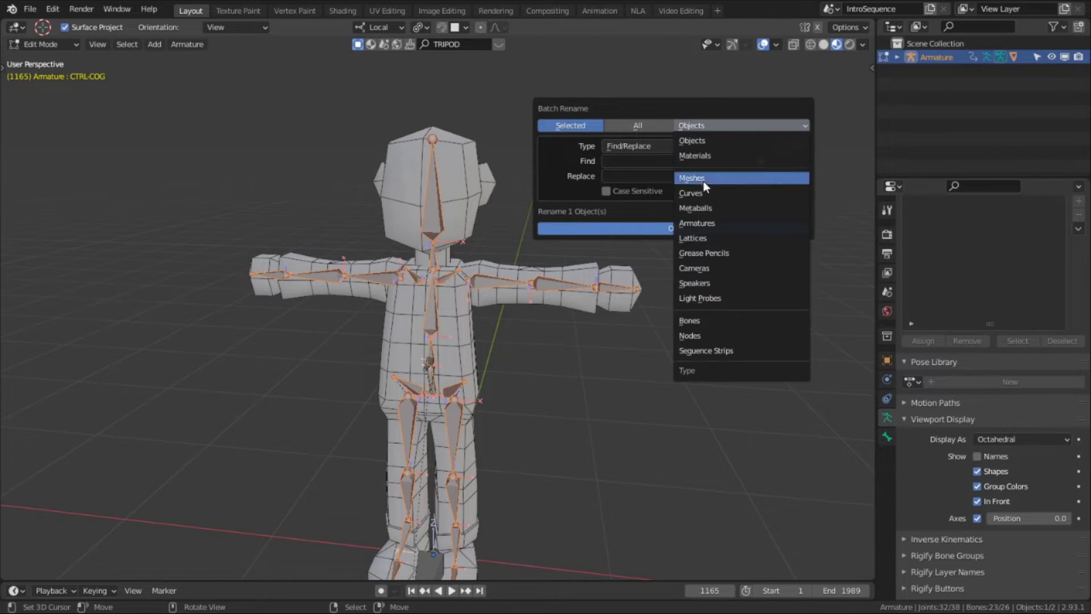
click(697, 315)
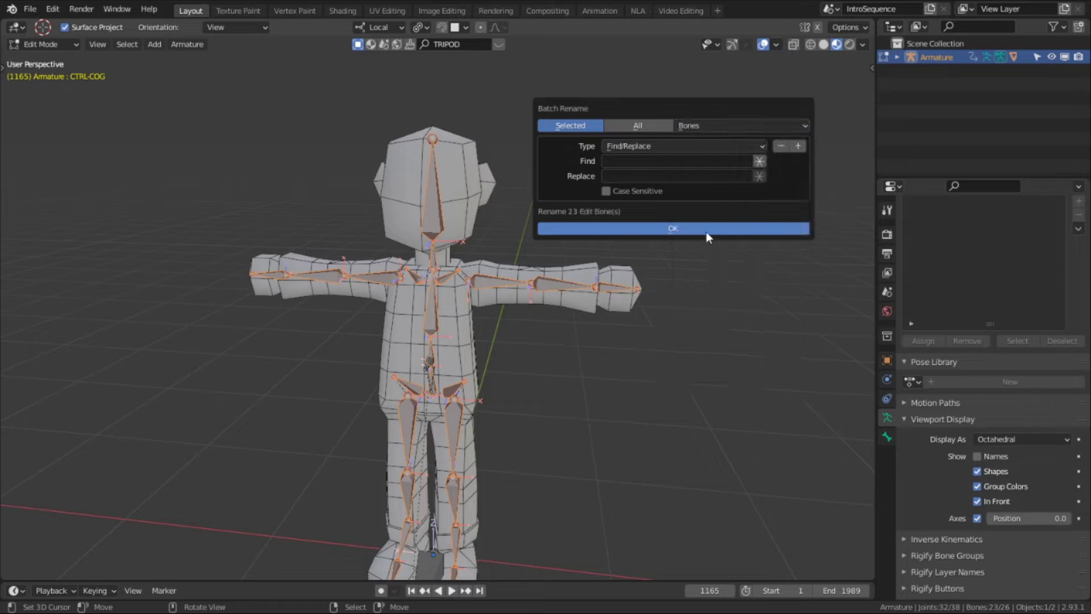
click(653, 147)
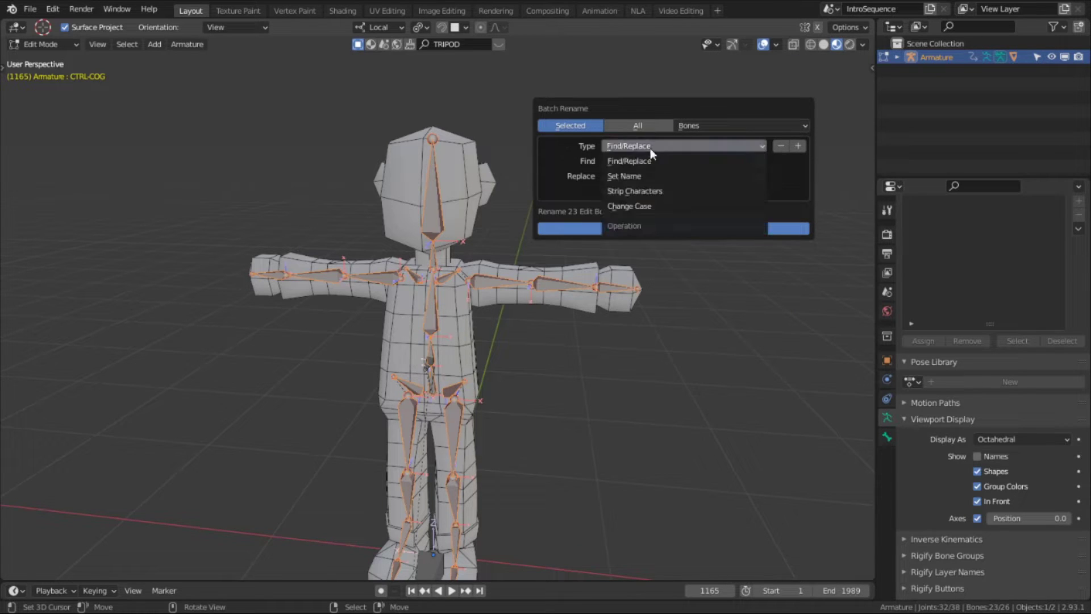
click(640, 176)
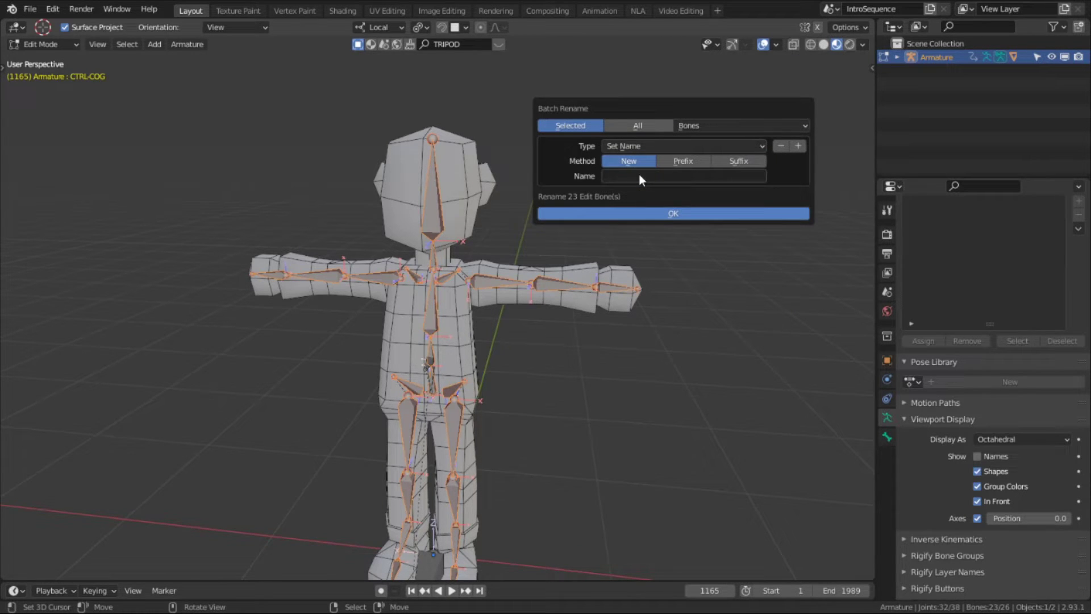
click(694, 162)
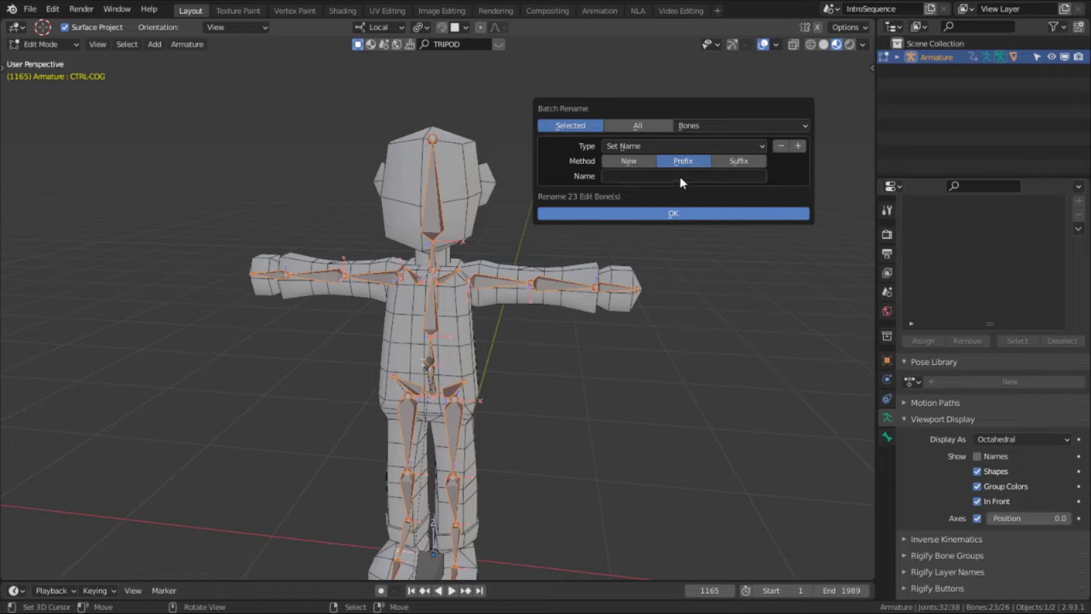
click(681, 176)
text(DEF-)
key(Return)
click(684, 211)
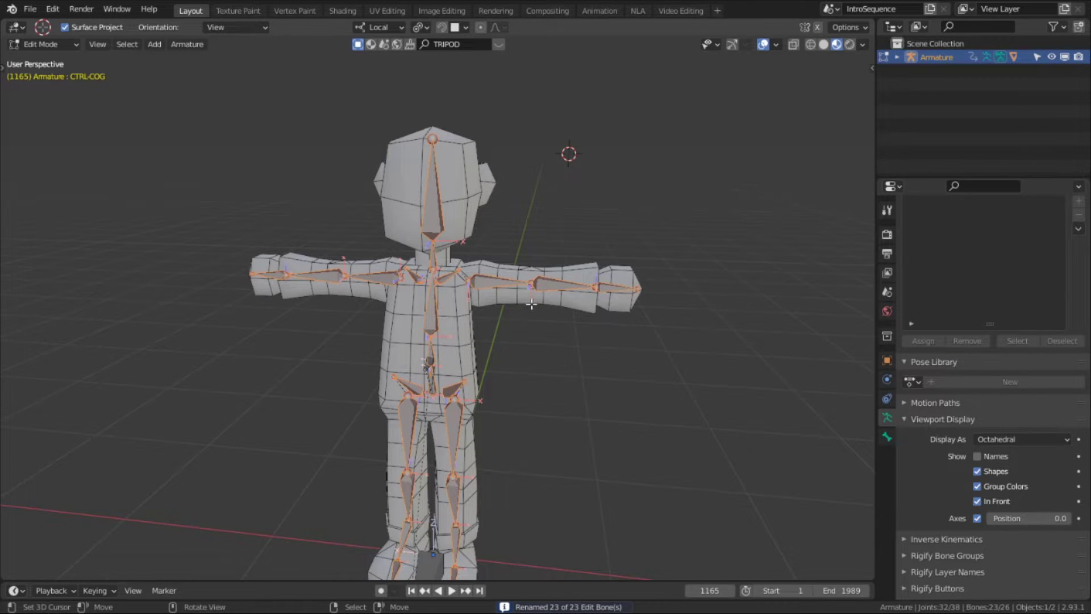
Step: Hide and reveal the bones, then duplicate the 23 DEF bones, keeping the copies in place
scroll(528, 302, up, 4)
key(h)
scroll(541, 339, down, 4)
middle_drag(541, 339, 572, 341)
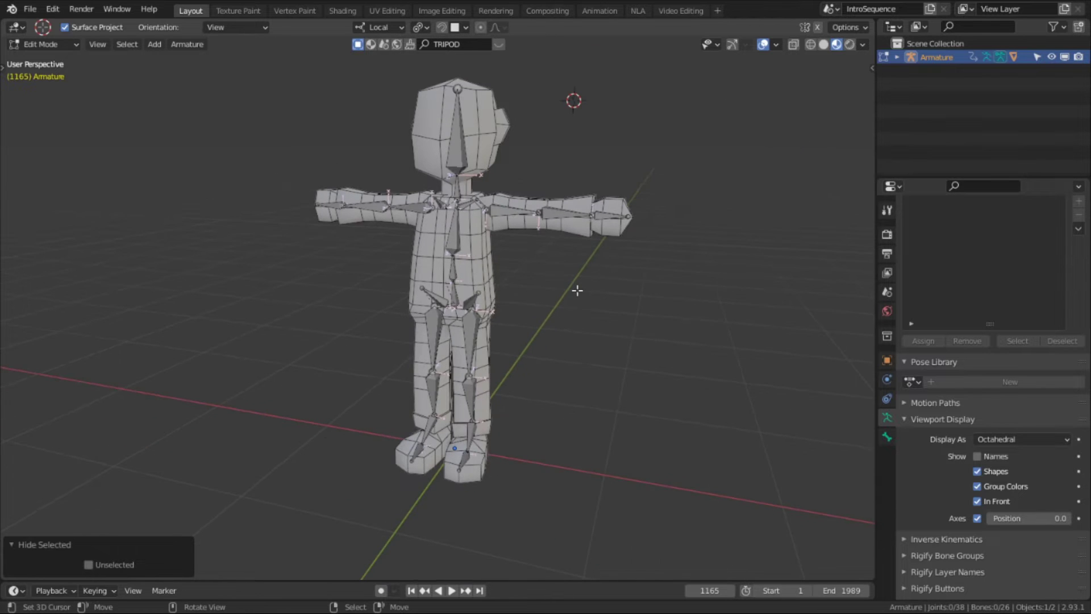
key(alt+h)
key(shift+d)
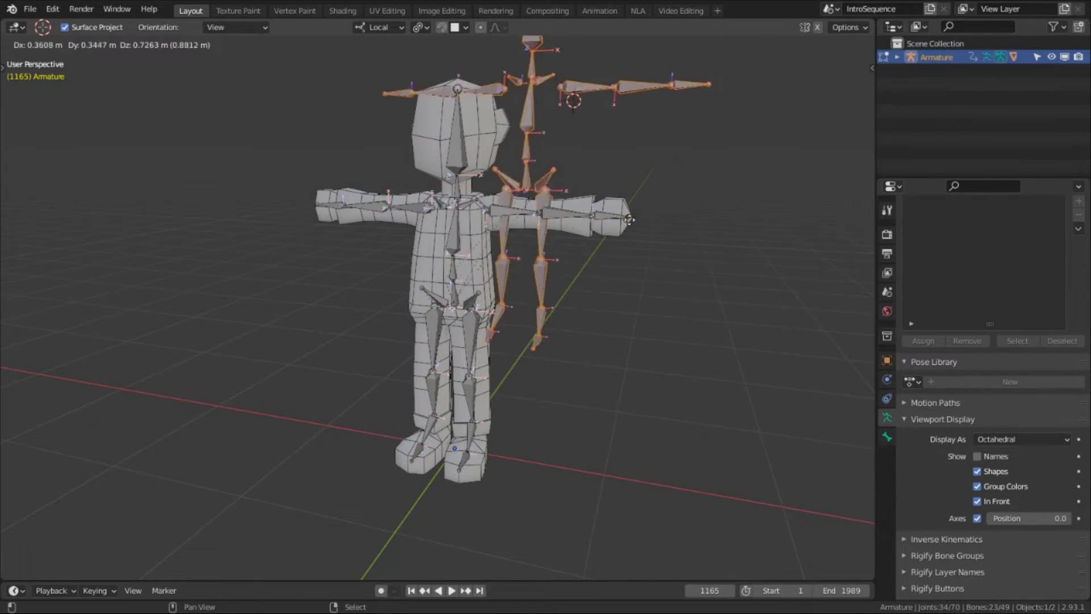
key(Escape)
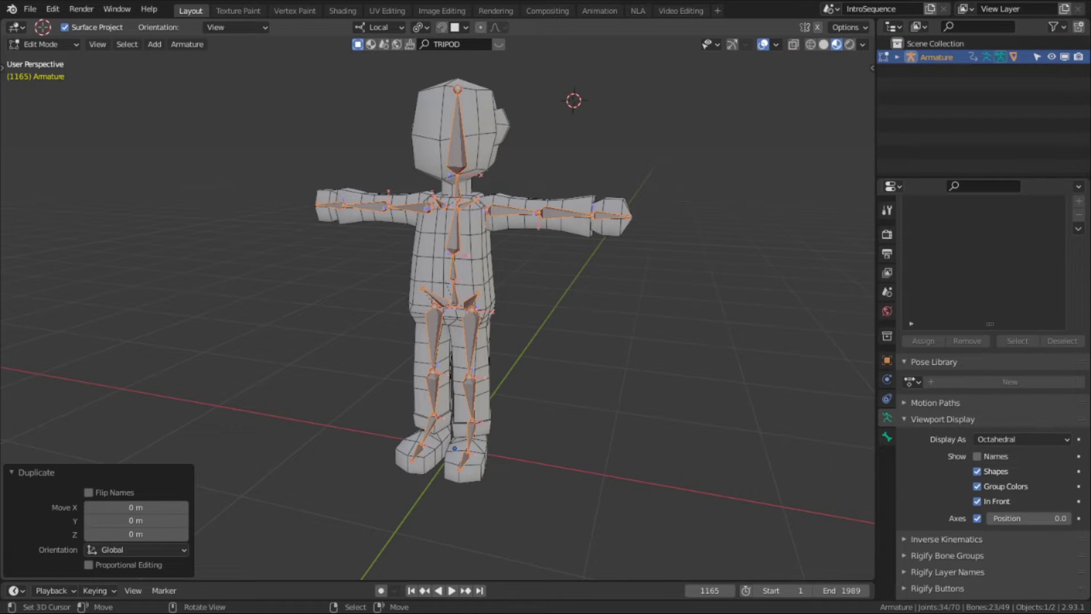
scroll(626, 352, up, 2)
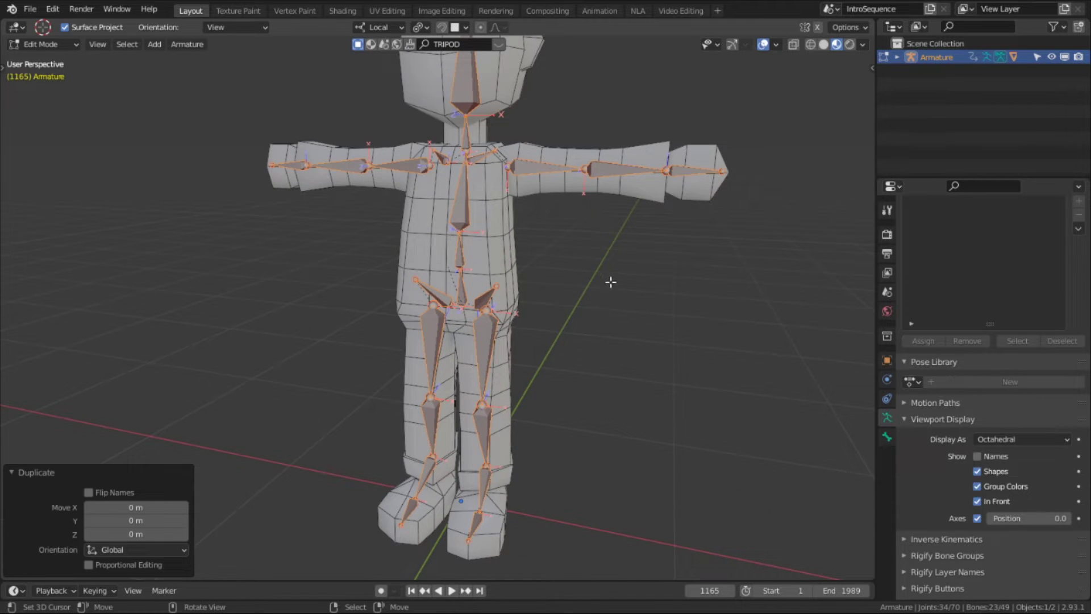
key(g)
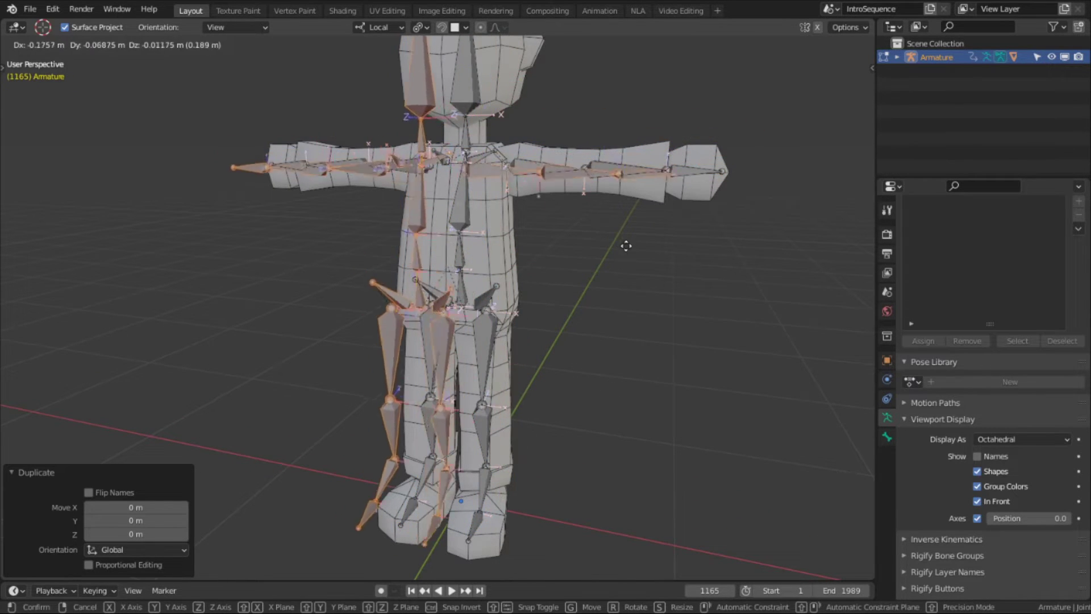
right_click(636, 247)
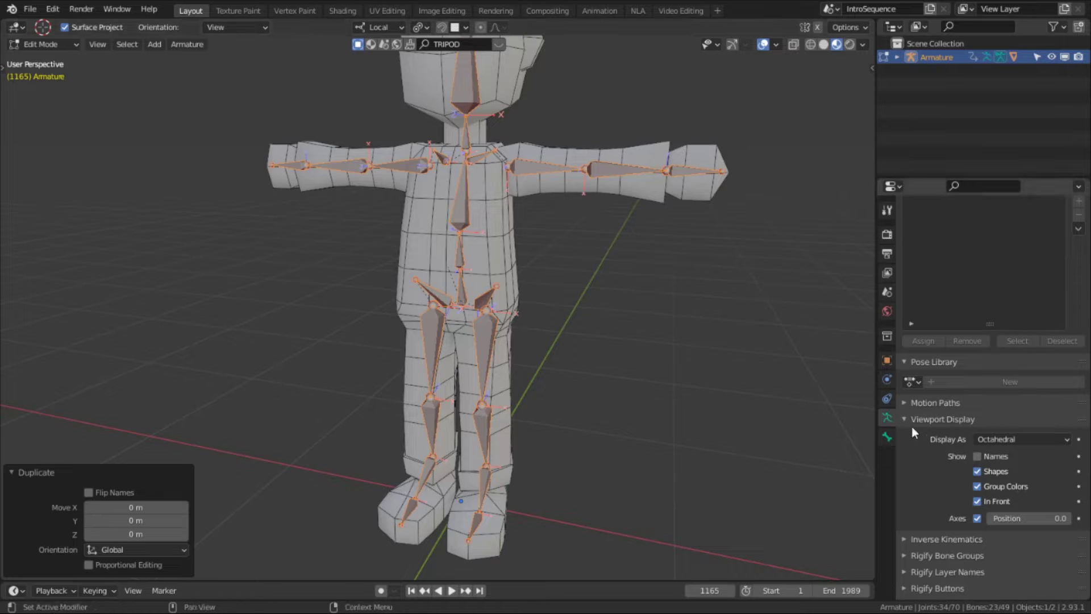
Step: Cycle through the Skeleton panel's bone layers, ending with only layer 1 displayed
scroll(970, 456, down, 3)
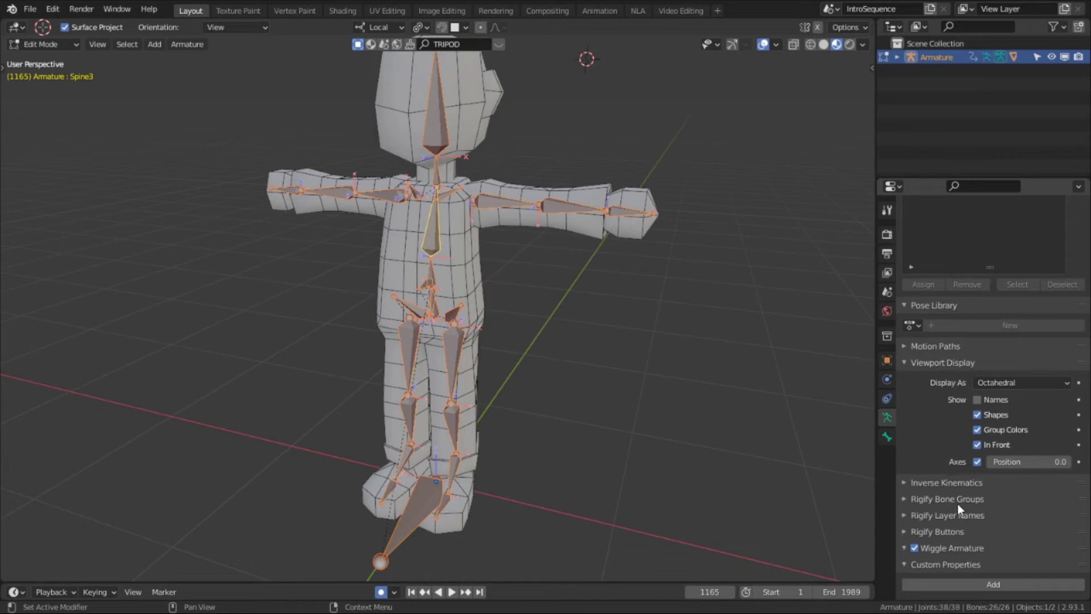
scroll(957, 503, up, 10)
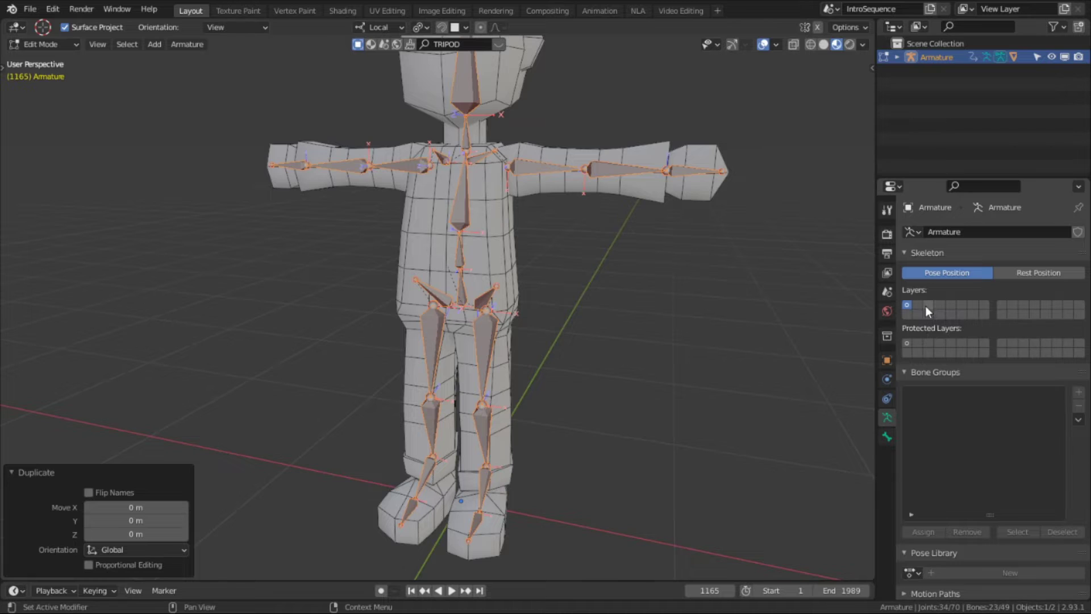
click(928, 305)
click(1034, 305)
click(940, 315)
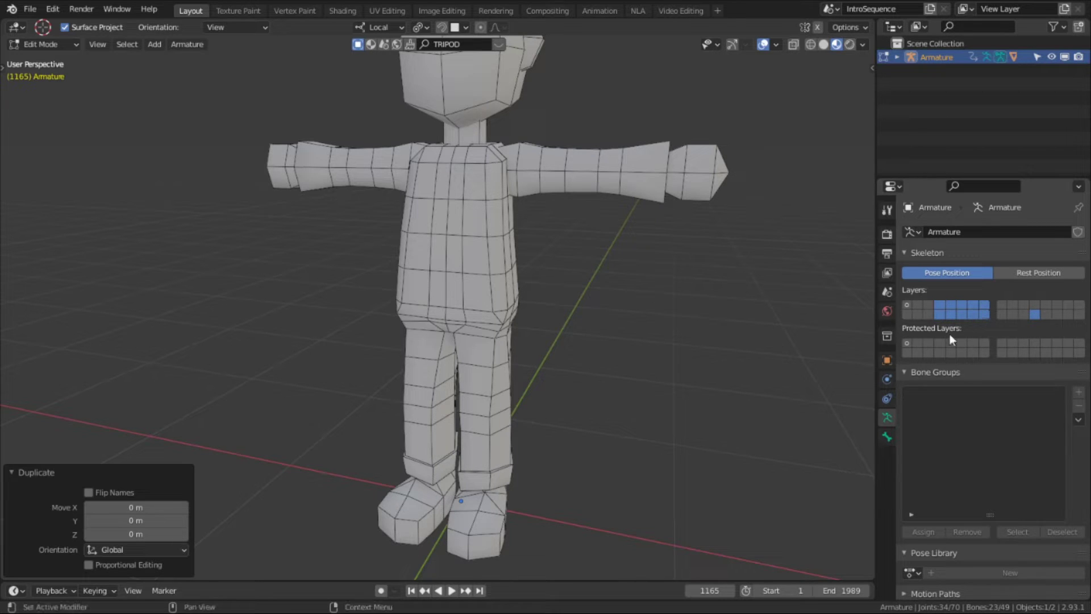
click(908, 307)
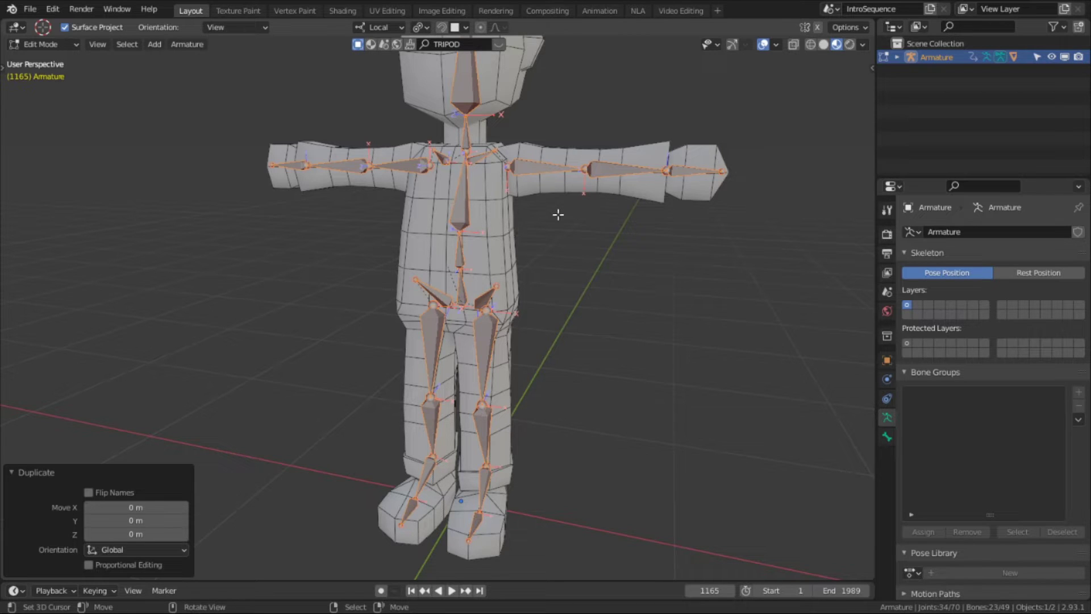
Step: Move the selected duplicate bones to layer 2 and make layer 2 visible
key(m)
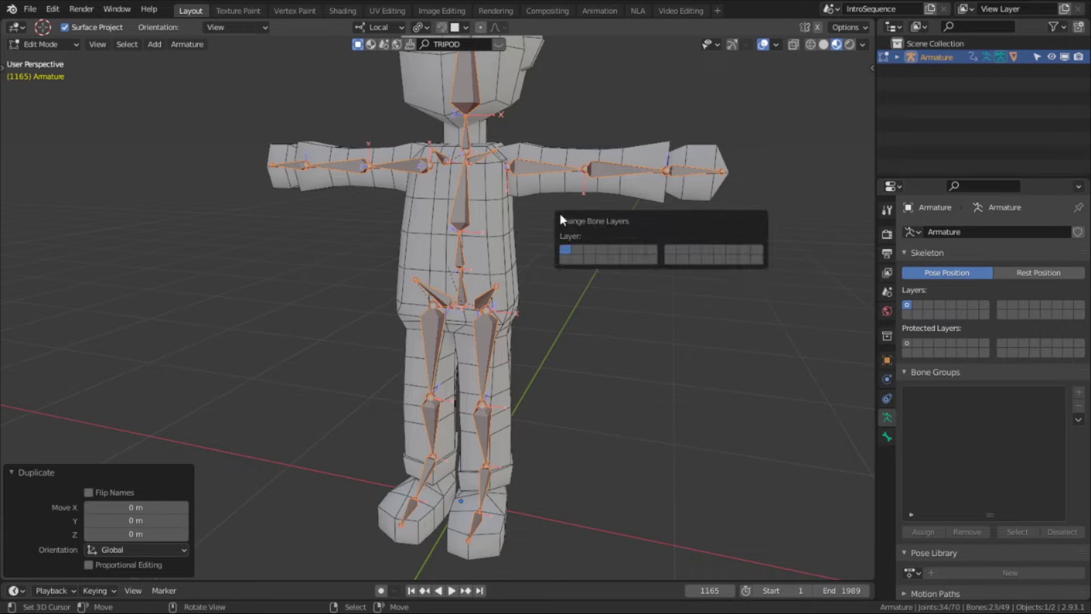
click(580, 250)
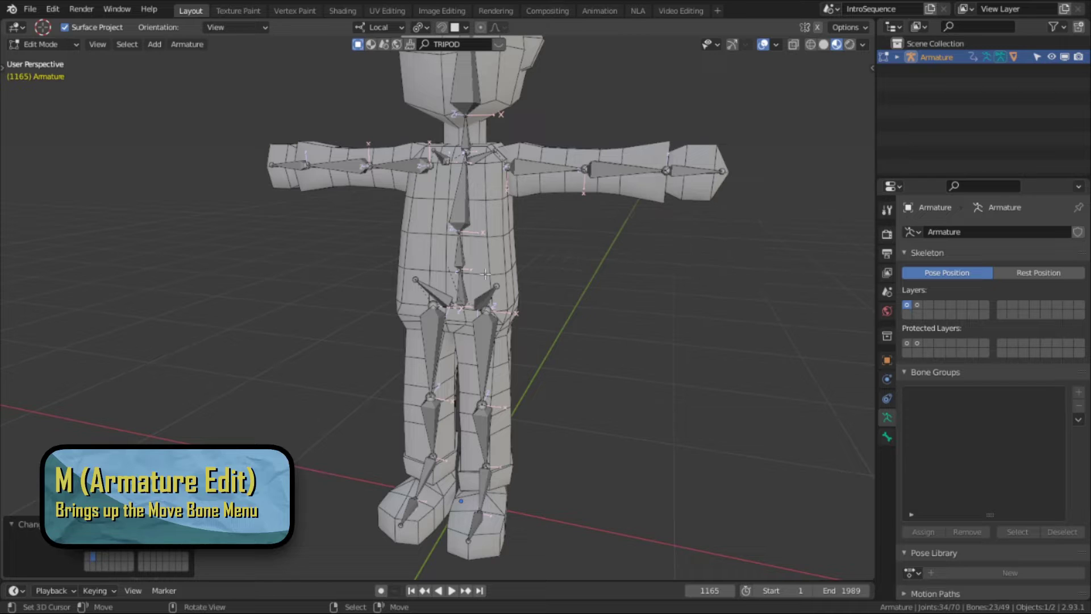
click(918, 305)
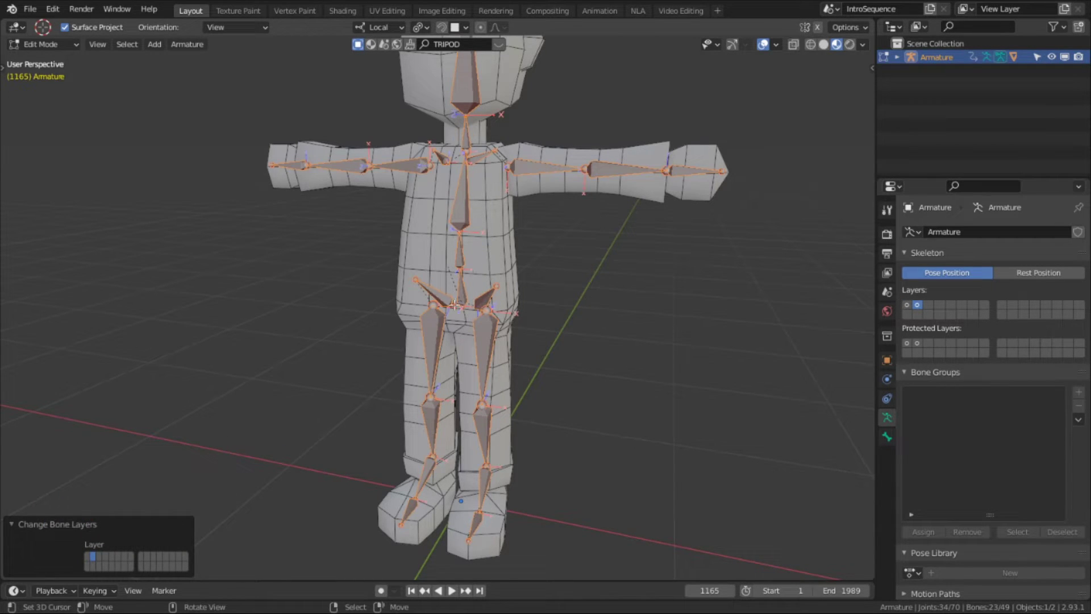
Step: Check the names of DEF-Spine1.001 and DEF-Spine2.001, then reselect all the duplicated bones
click(463, 287)
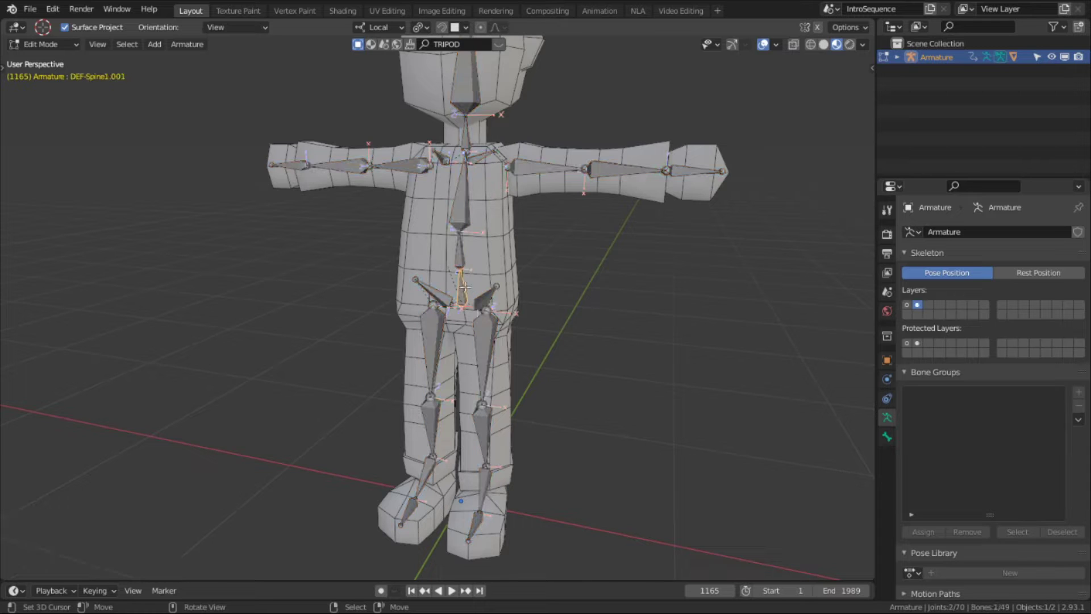
key(F2)
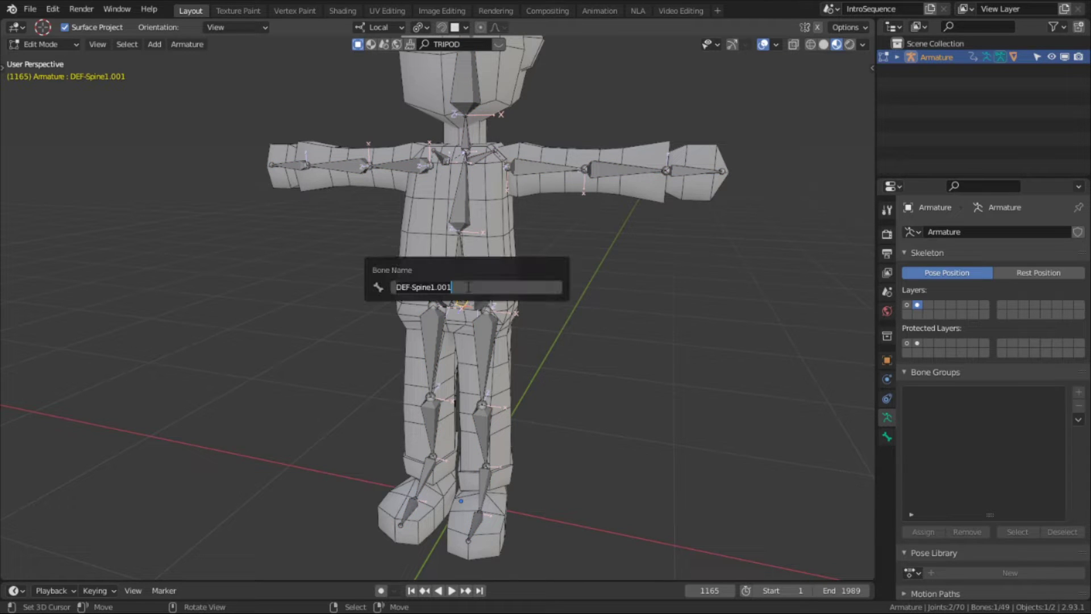
key(Return)
click(462, 255)
key(F2)
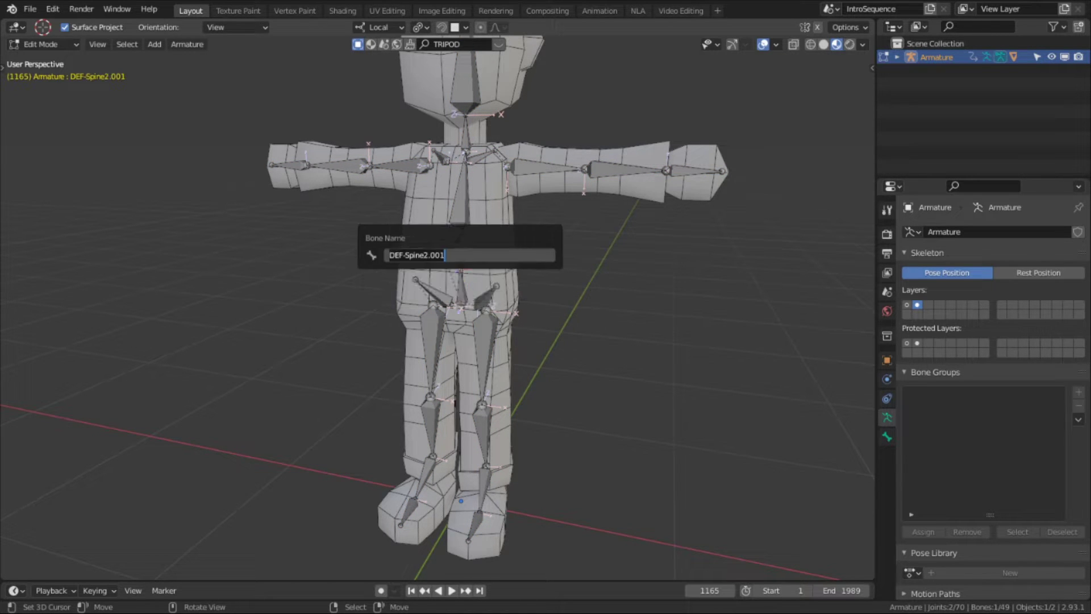
key(Escape)
key(F2)
key(Escape)
click(462, 187)
key(a)
Step: Batch-rename the selected bones with Find/Replace, replacing DEF with FK
key(ctrl+F2)
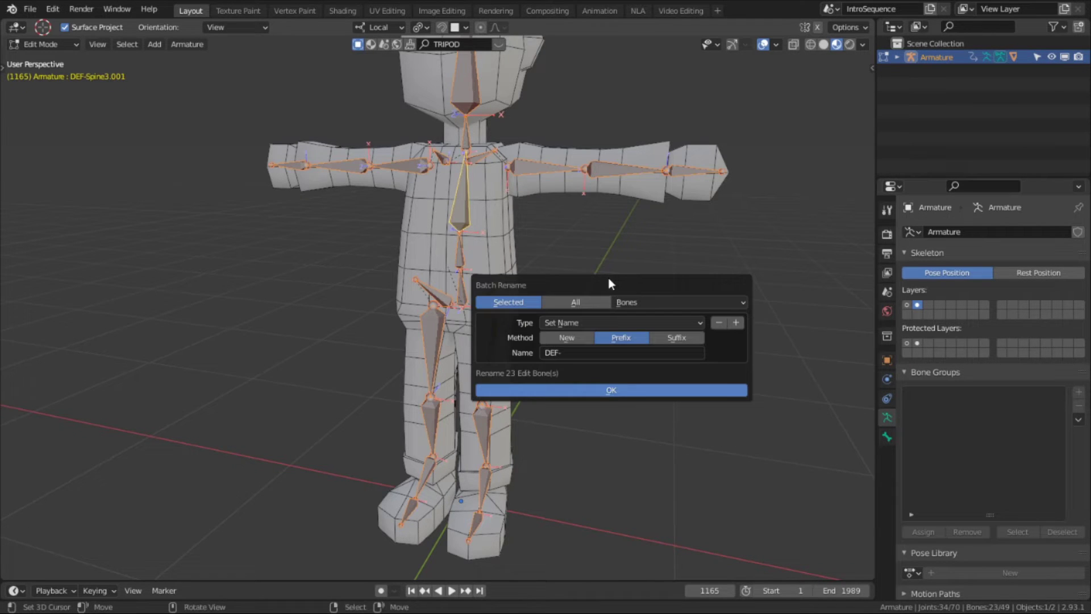
click(585, 319)
click(586, 308)
click(620, 338)
text(D)
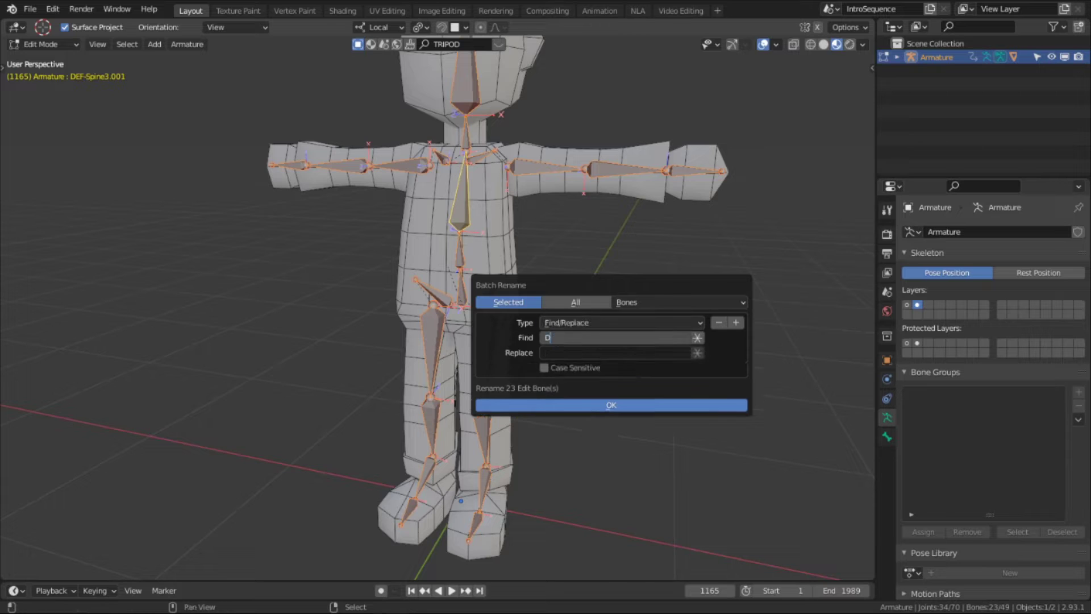
text(EF)
key(Tab)
text(FK)
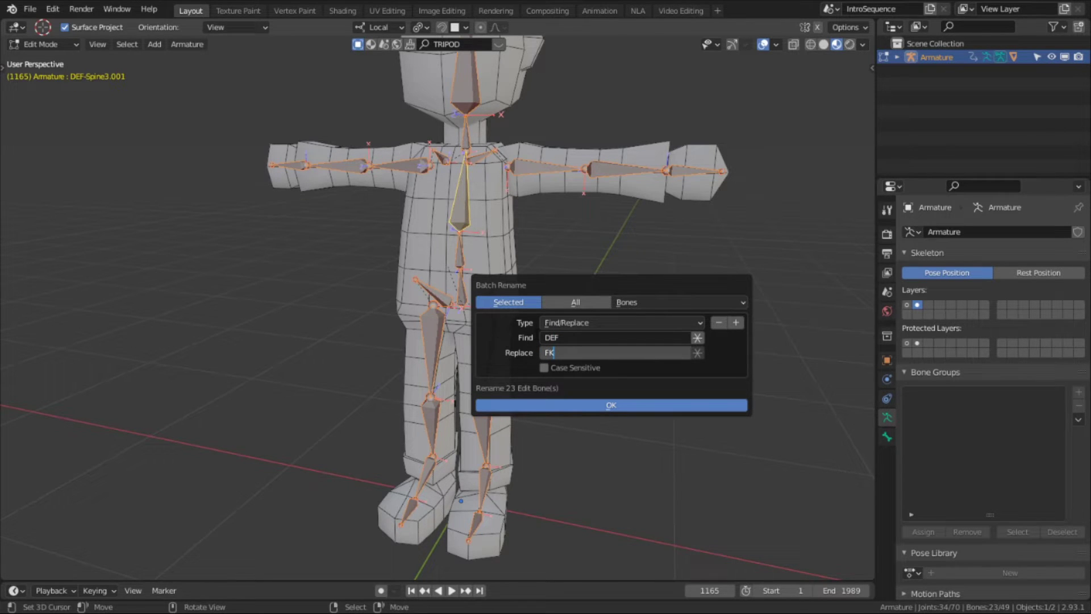
key(Return)
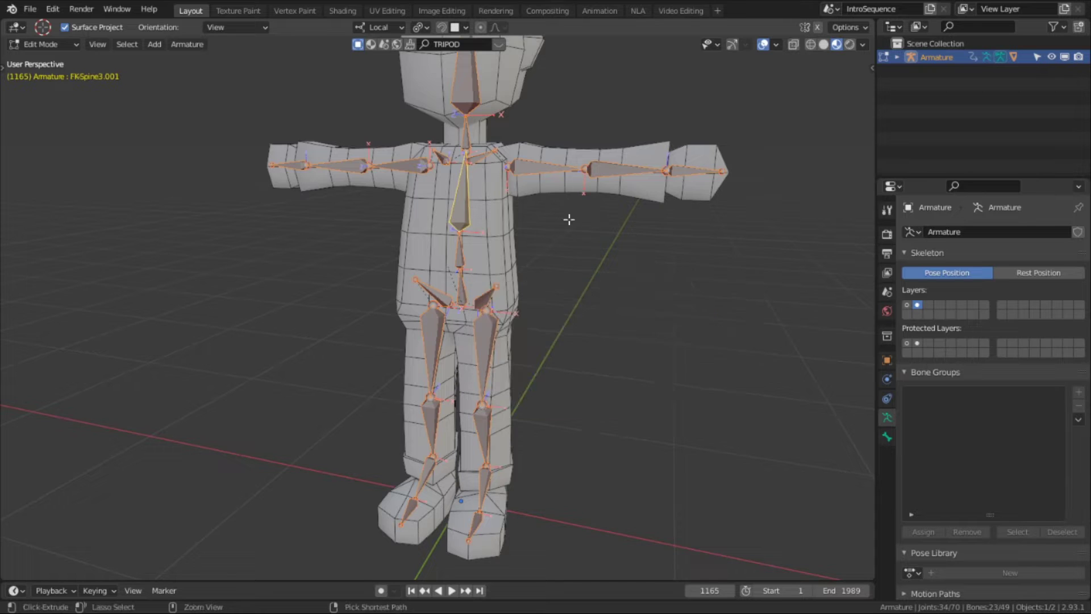
Step: Batch-strip digits from the end of the 23 FK bone names
key(ctrl+F2)
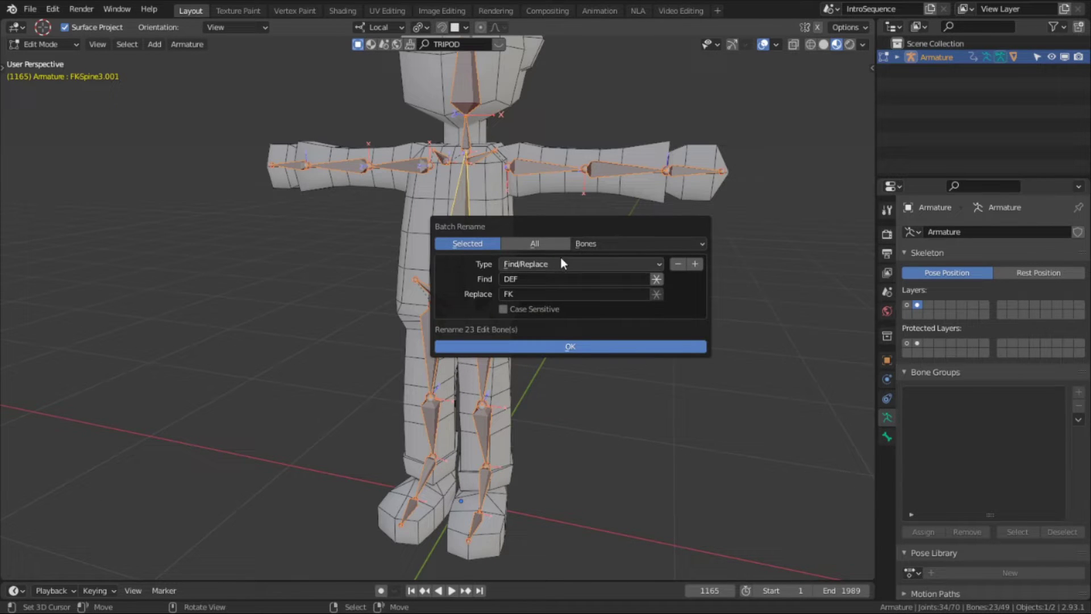
click(534, 261)
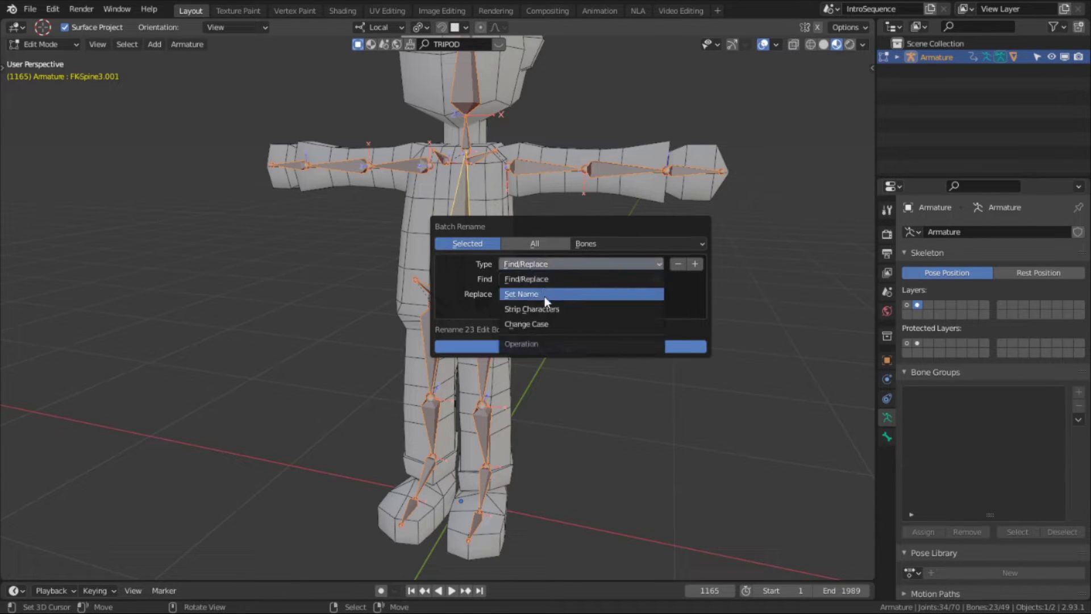
click(544, 309)
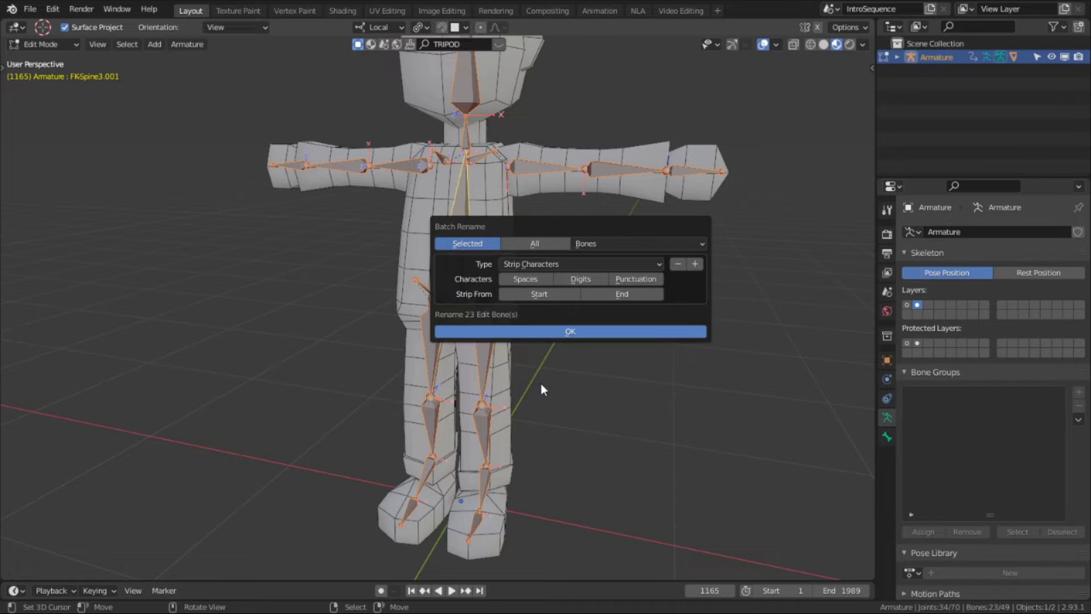
click(586, 279)
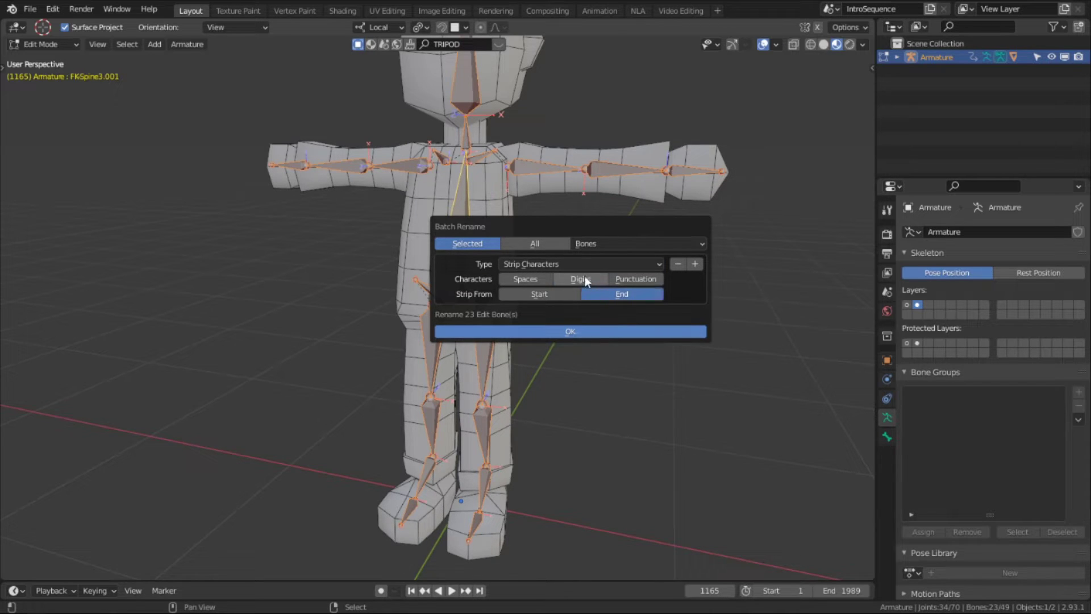
click(585, 331)
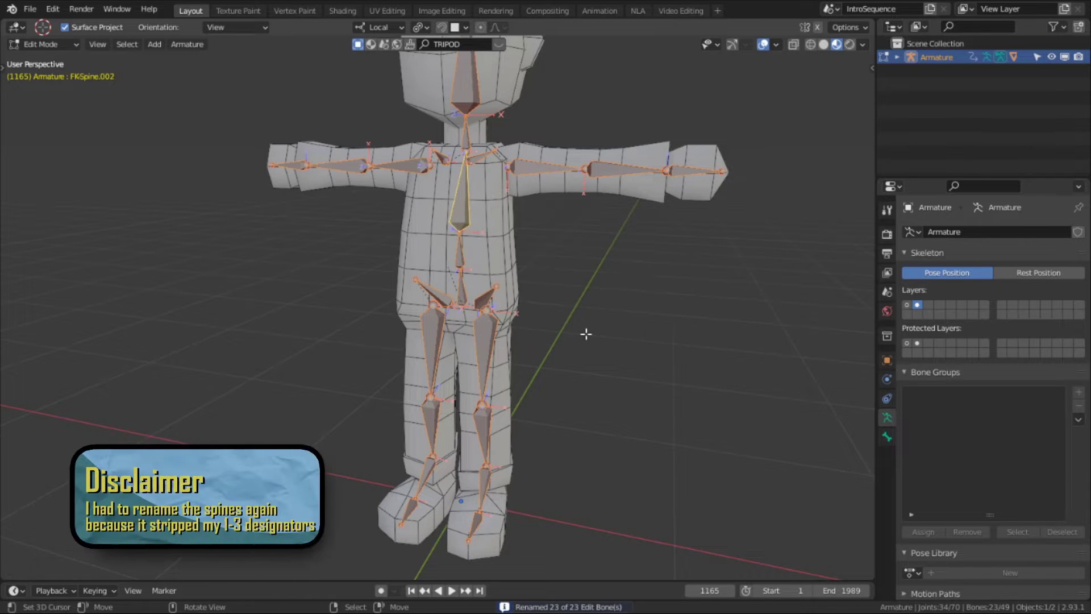
Step: With FKUpperLeg.L active, turn off Deform for the selected FK bones
click(486, 353)
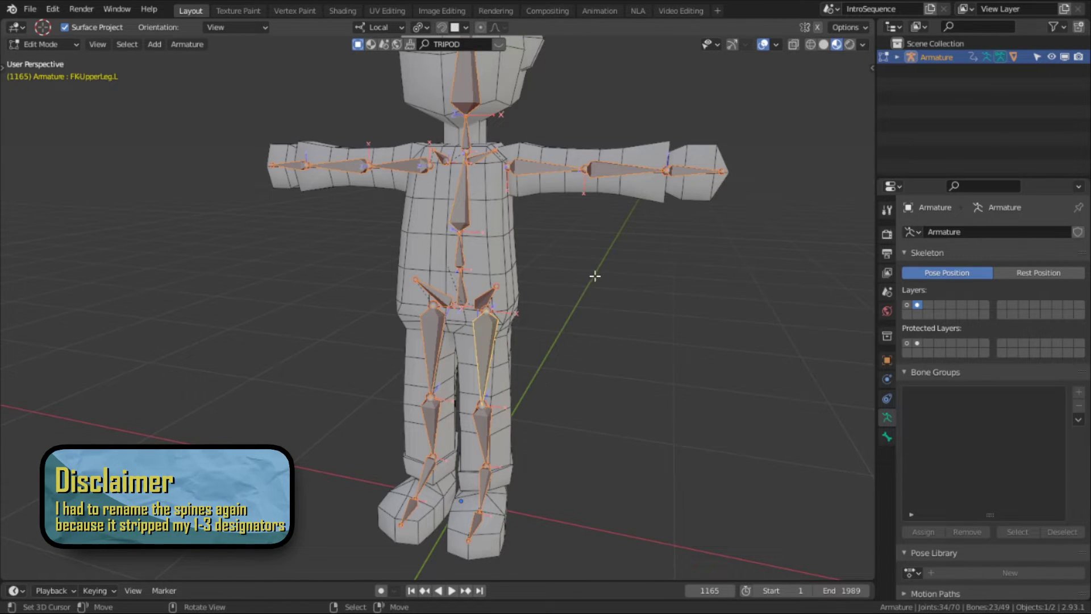
key(alt+w)
click(538, 288)
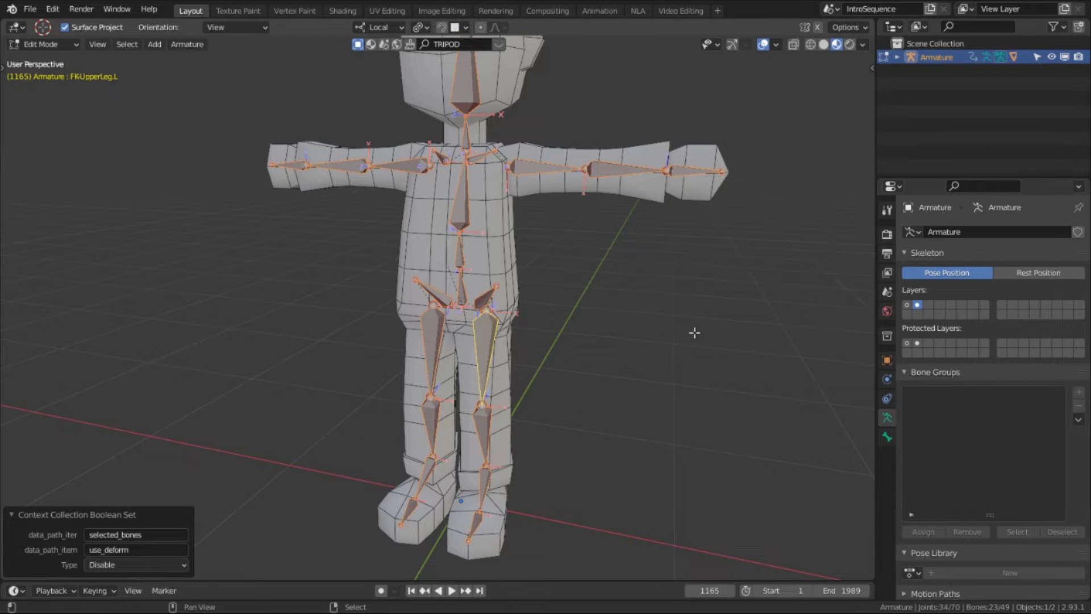
Step: Duplicate the FK bones in place, move the copies to layer 3 and display that layer
key(shift+d)
right_click(649, 263)
key(m)
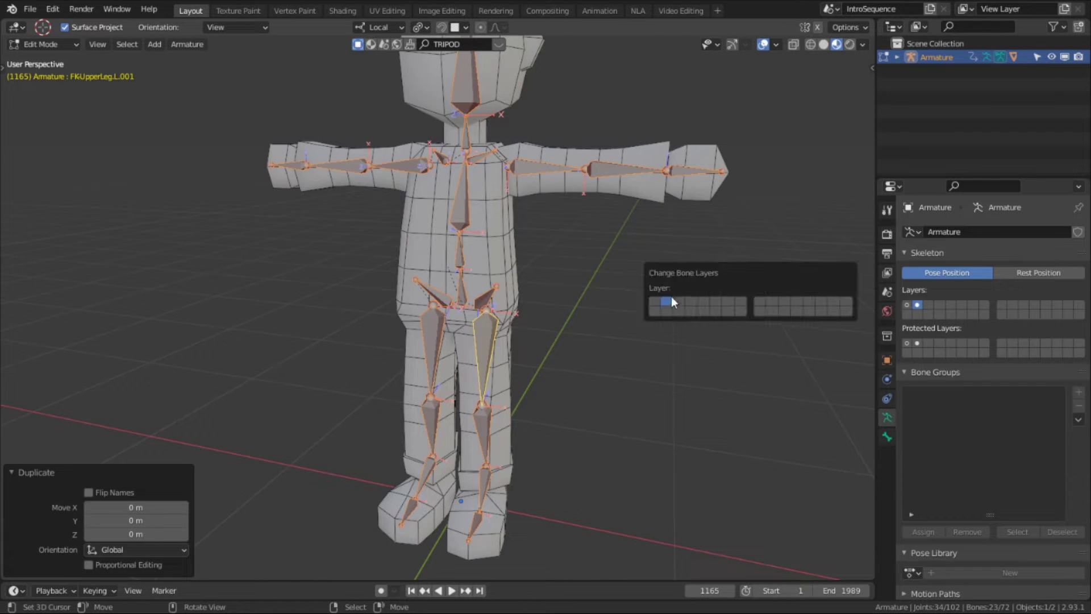
click(677, 302)
click(929, 306)
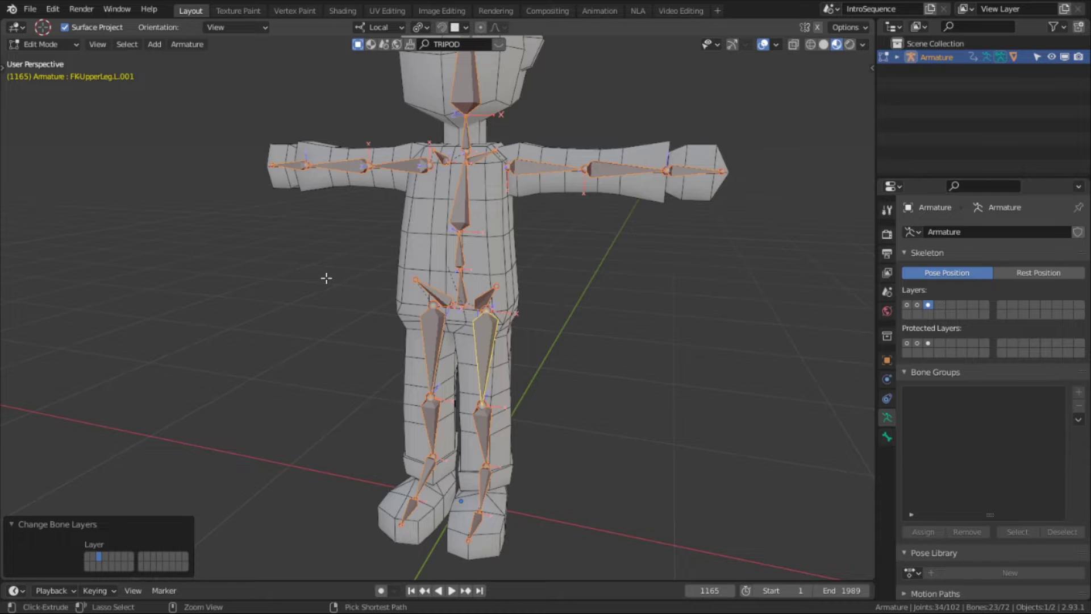
Step: Select the left IK clavicle together with IKSpine3 for parenting
scroll(322, 275, up, 6)
click(527, 301)
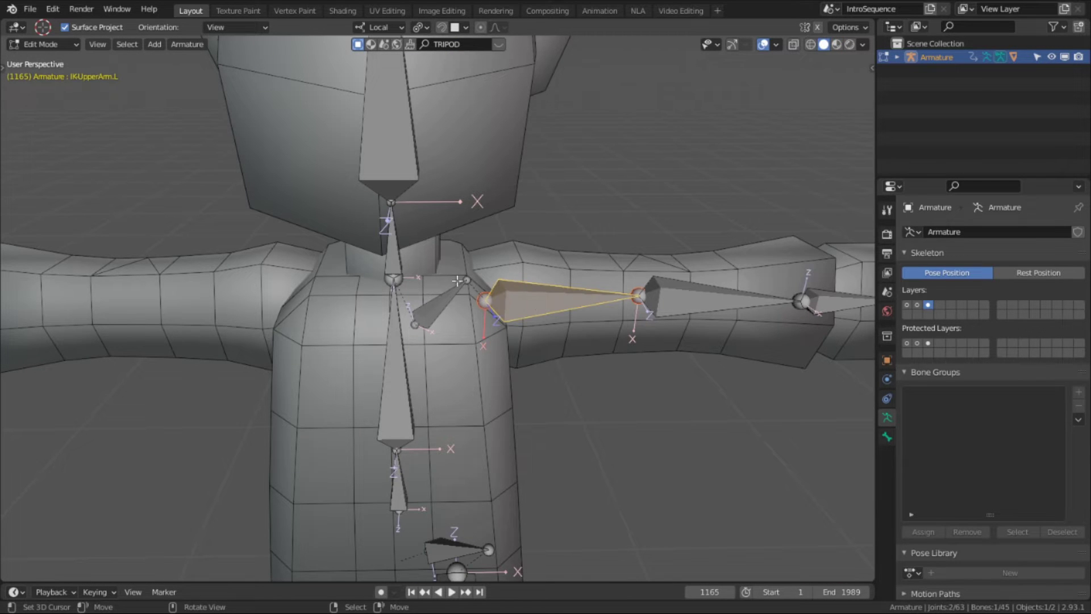
shift+click(430, 305)
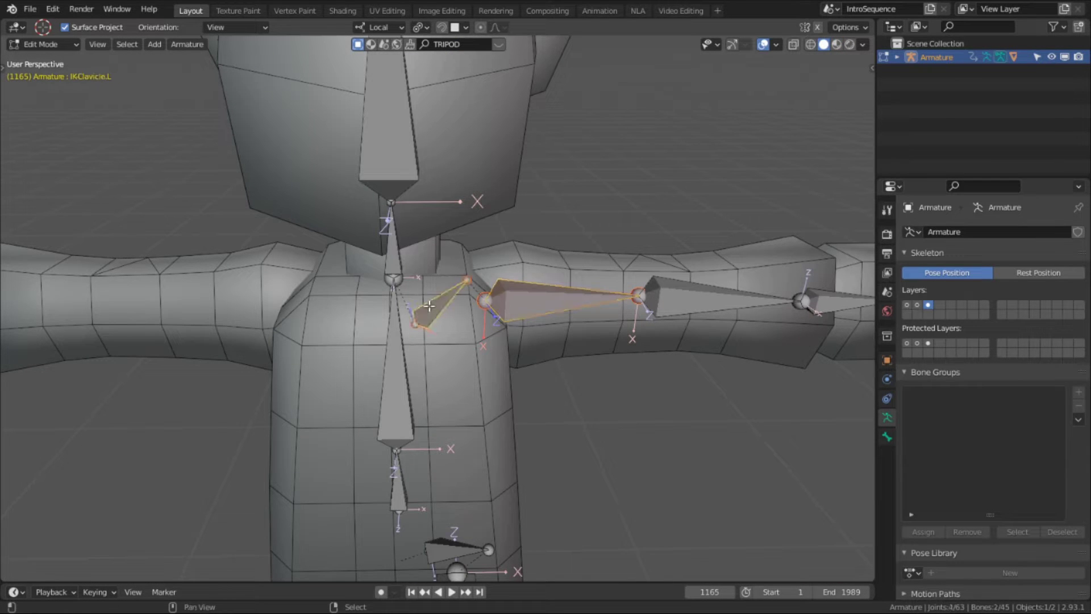
click(393, 330)
shift+click(432, 305)
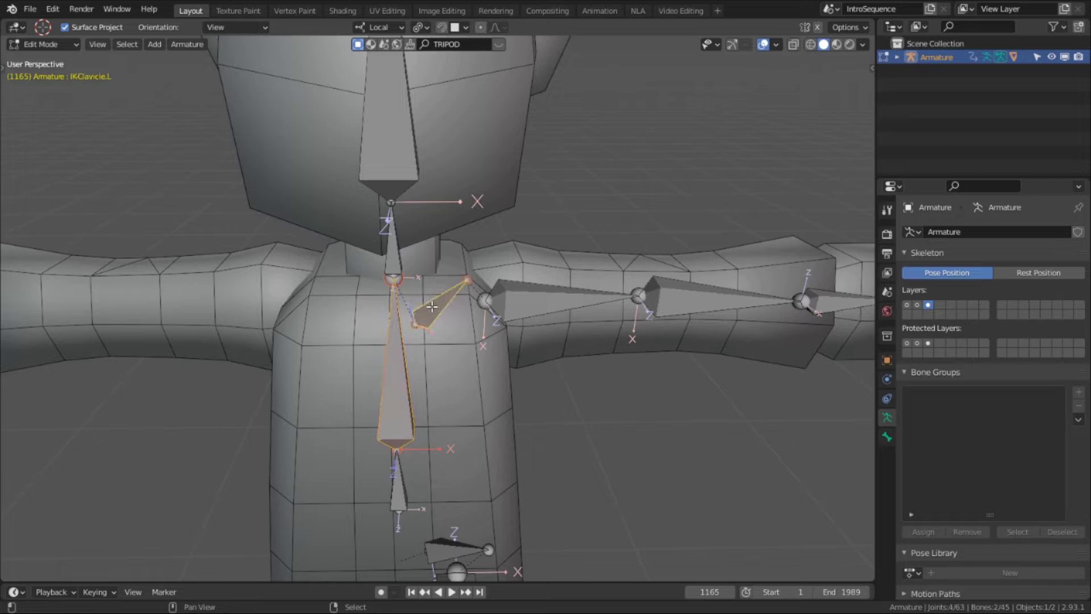
click(385, 339)
Step: On layer 2, select FKClavicle.L with FKSpine3 active; set left arm FK↔IK blend to 0.700
click(917, 305)
click(450, 310)
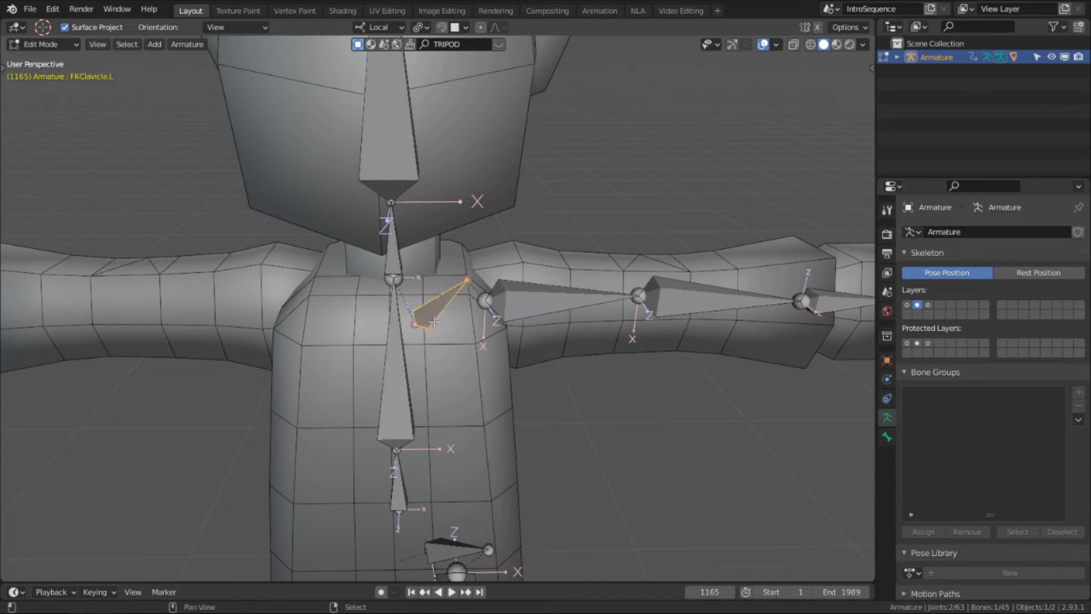
shift+click(394, 355)
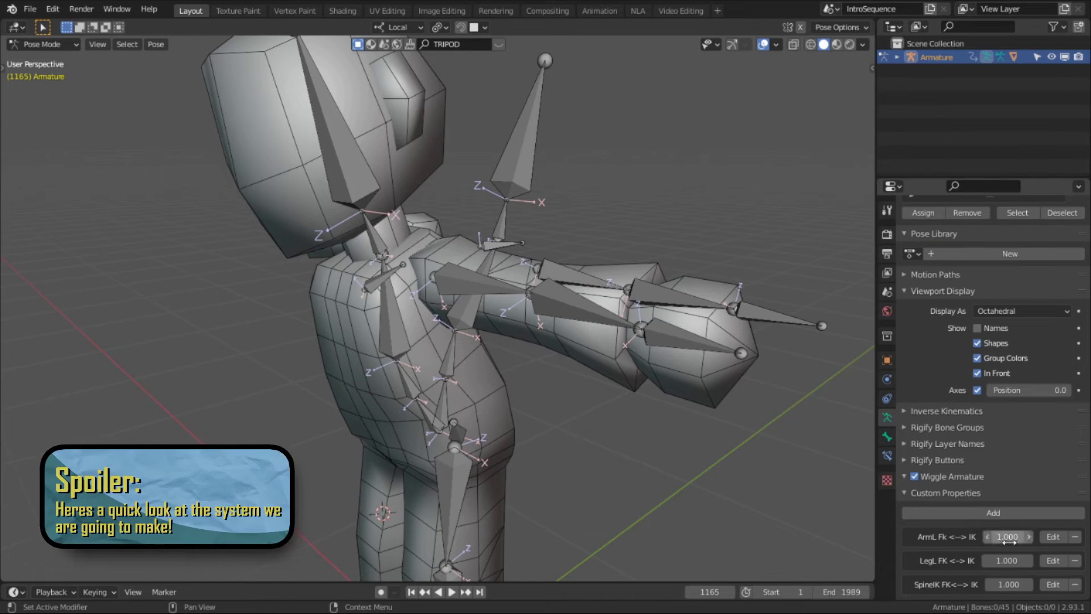
drag(1008, 536, 964, 537)
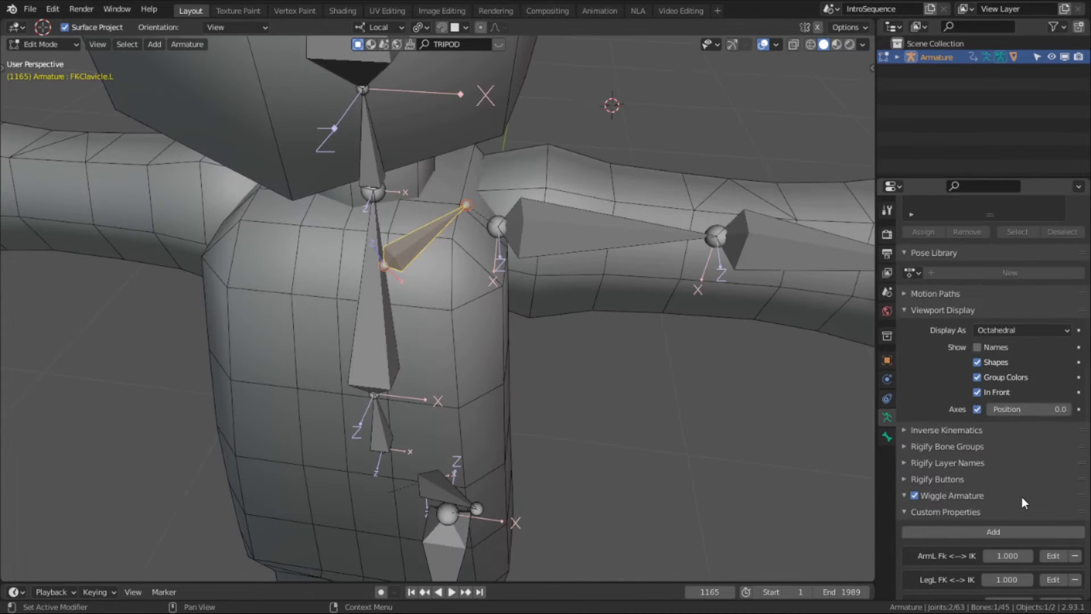
scroll(1022, 496, down, 1)
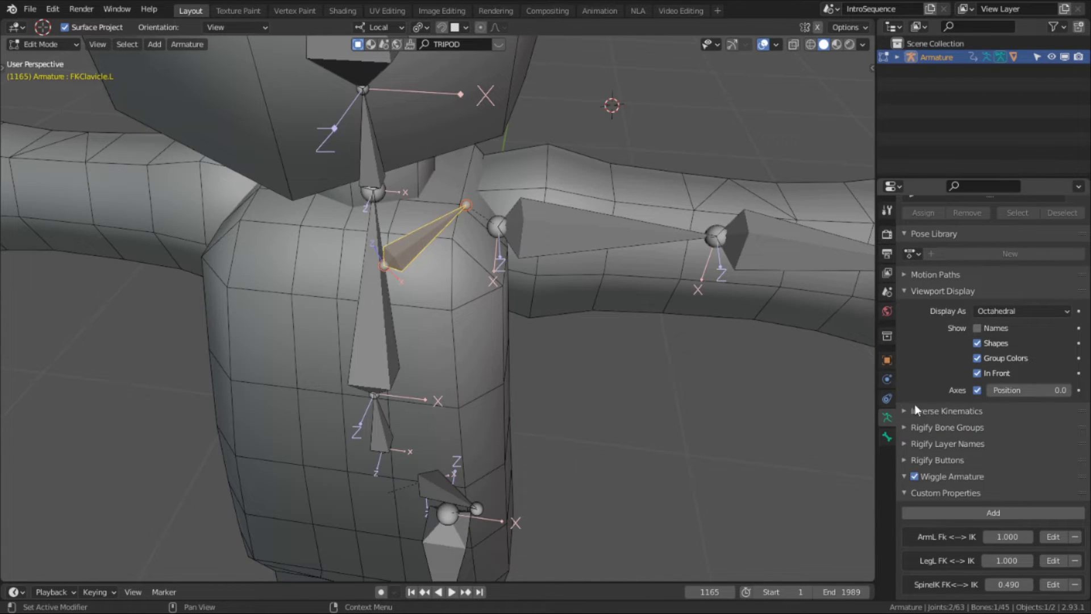
Step: Change FK-Clavicle.L's Relations parent from FK-Spine3 to DEF-Spine3 in the Bone properties
click(887, 436)
scroll(973, 410, up, 3)
click(1003, 467)
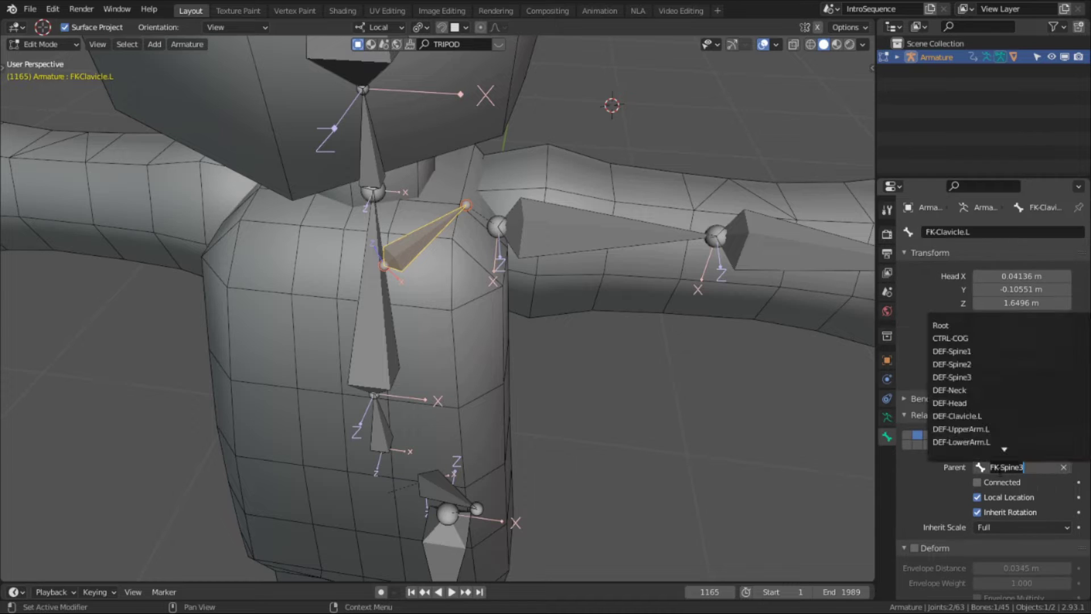
click(999, 467)
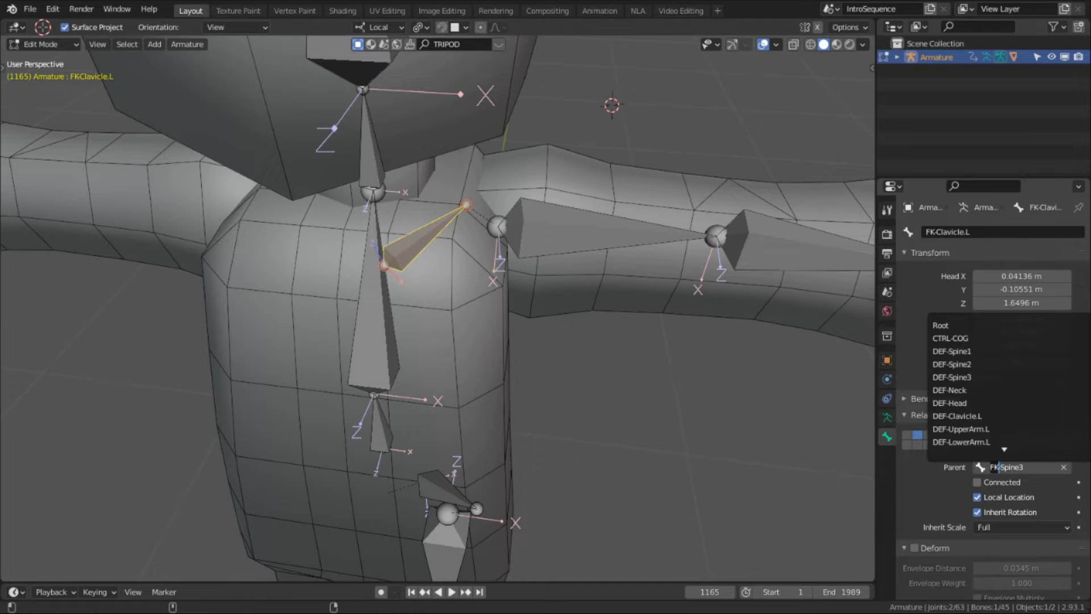
key(BackSpace)
key(BackSpace)
text(DEF)
key(Return)
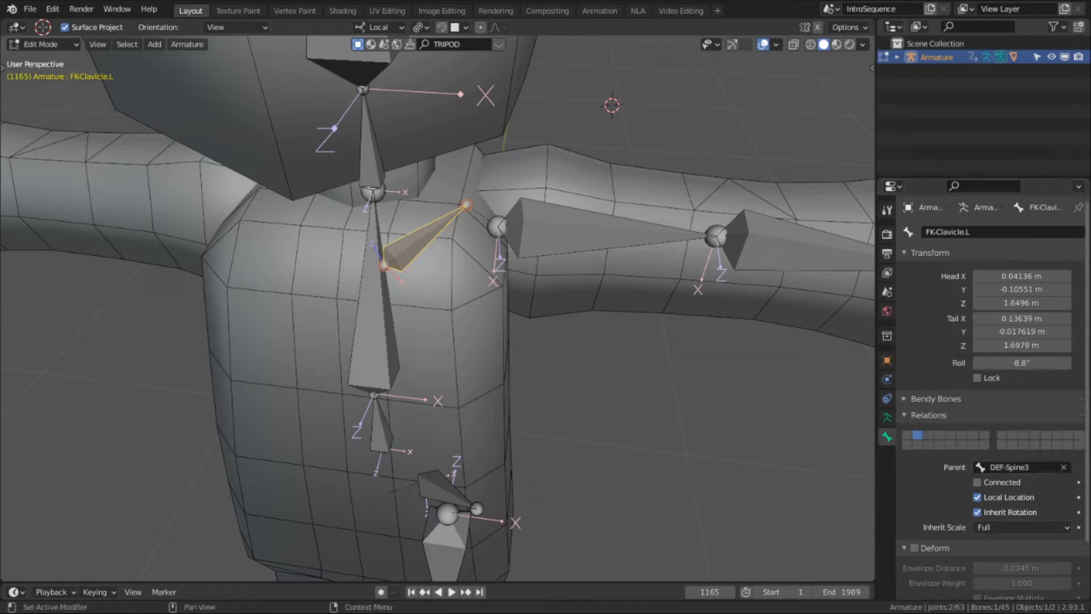
click(887, 416)
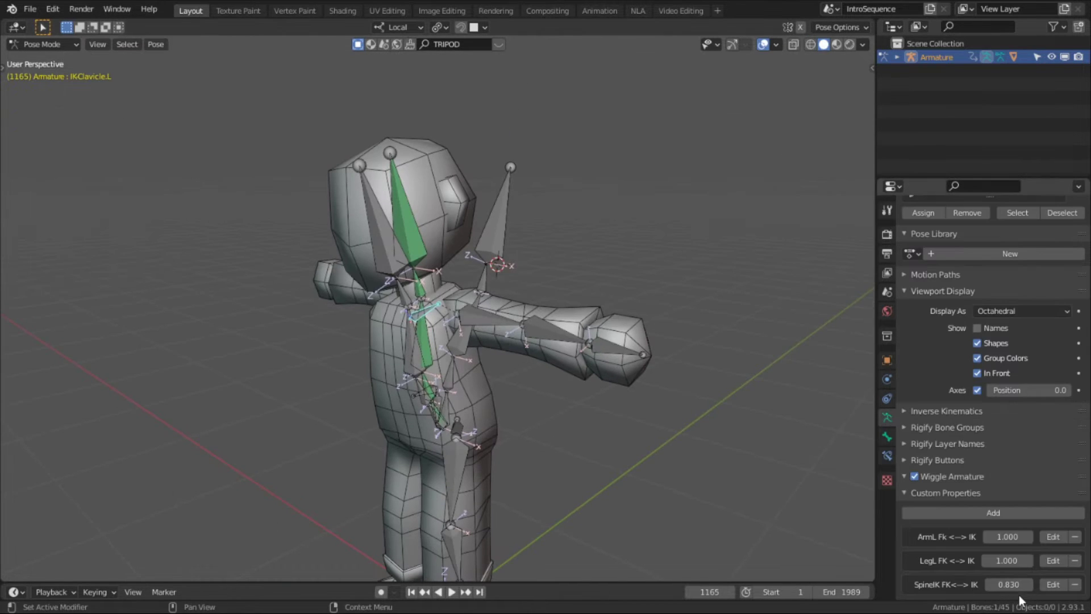
Step: Drag the SpineIK FK↔IK custom property slider from 0.830 down to 0.610
drag(1009, 587, 975, 587)
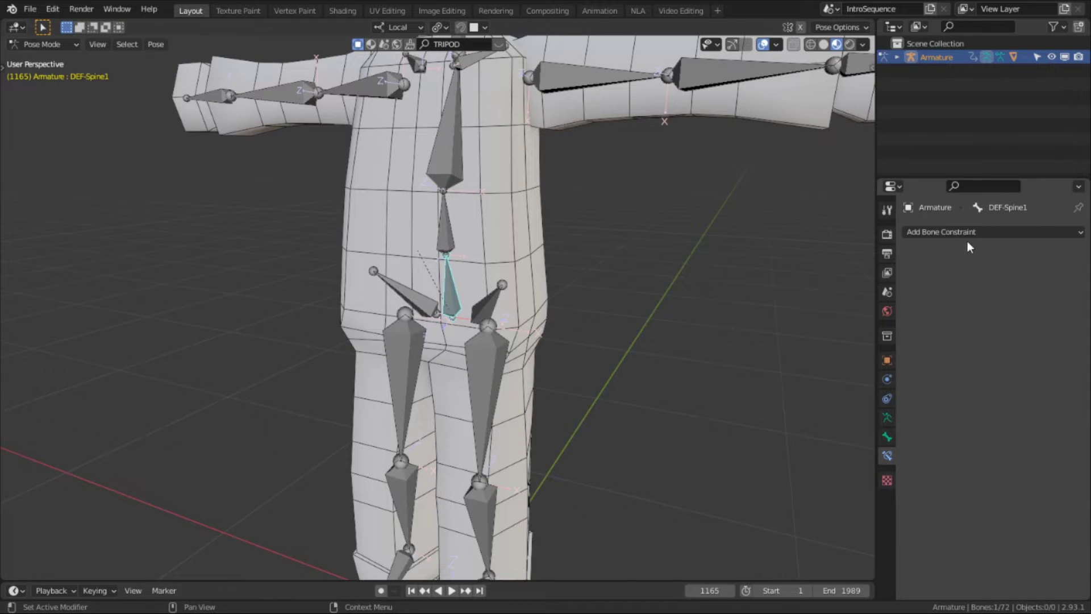
Step: Add a Copy Transforms constraint to DEF-Spine1 targeting Armature bone FK-Spine1, and show layer 1
click(967, 235)
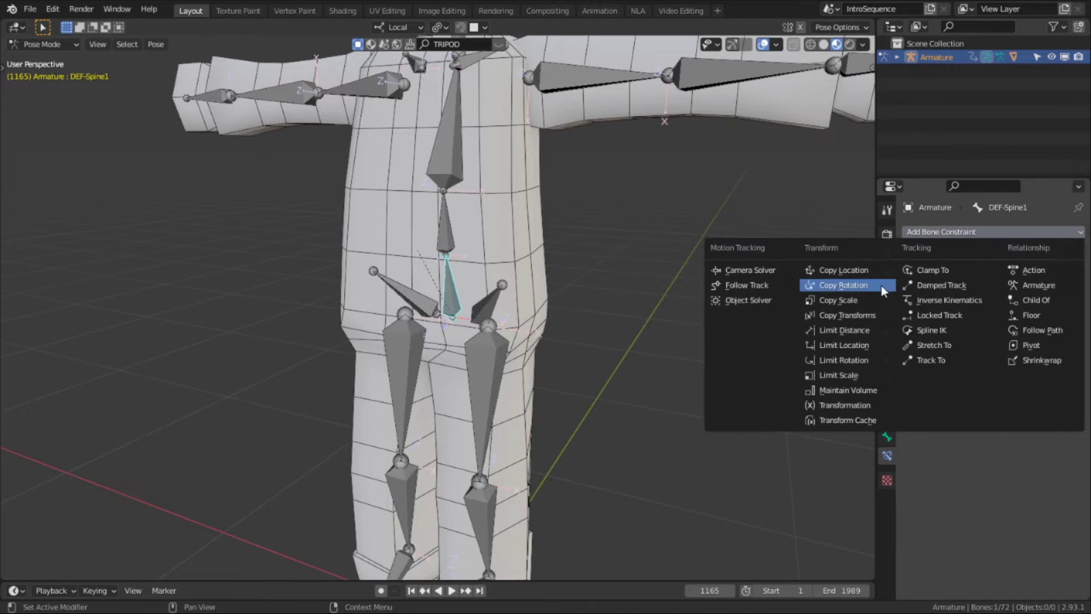
click(874, 314)
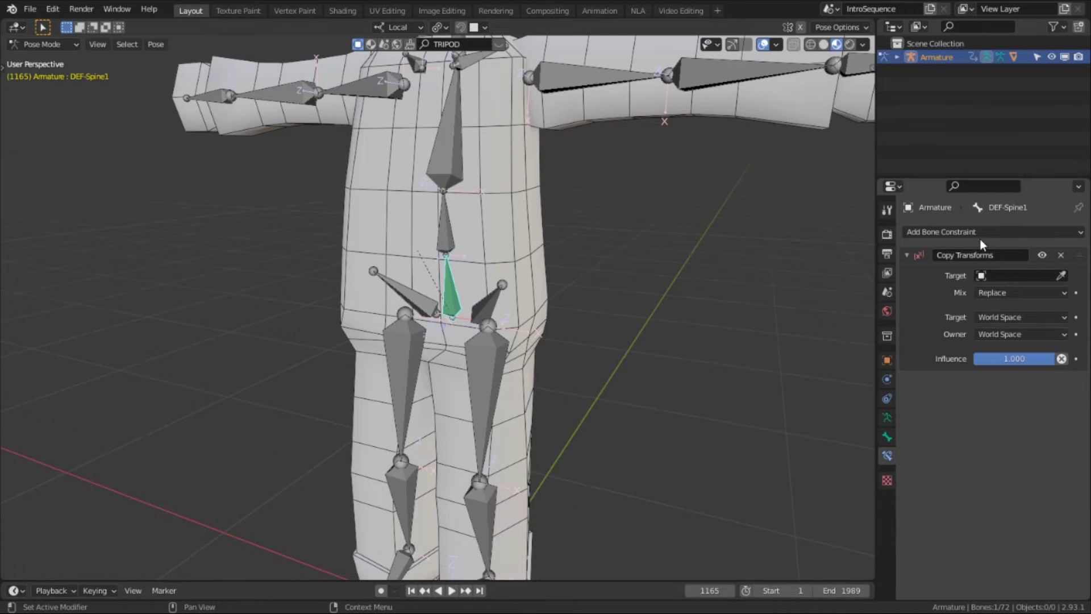
click(1061, 275)
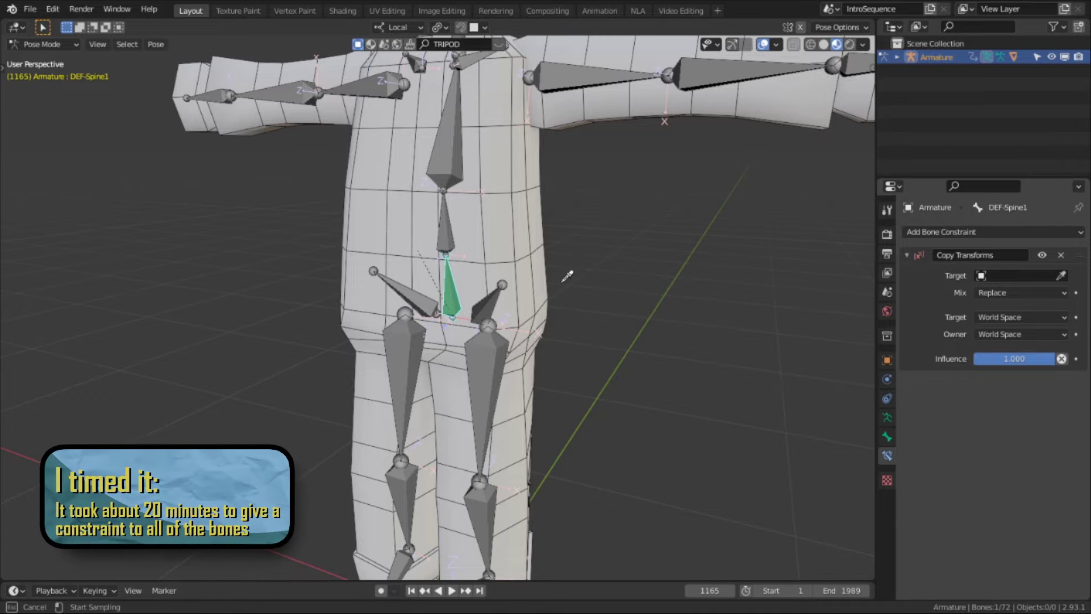
click(461, 277)
click(1032, 292)
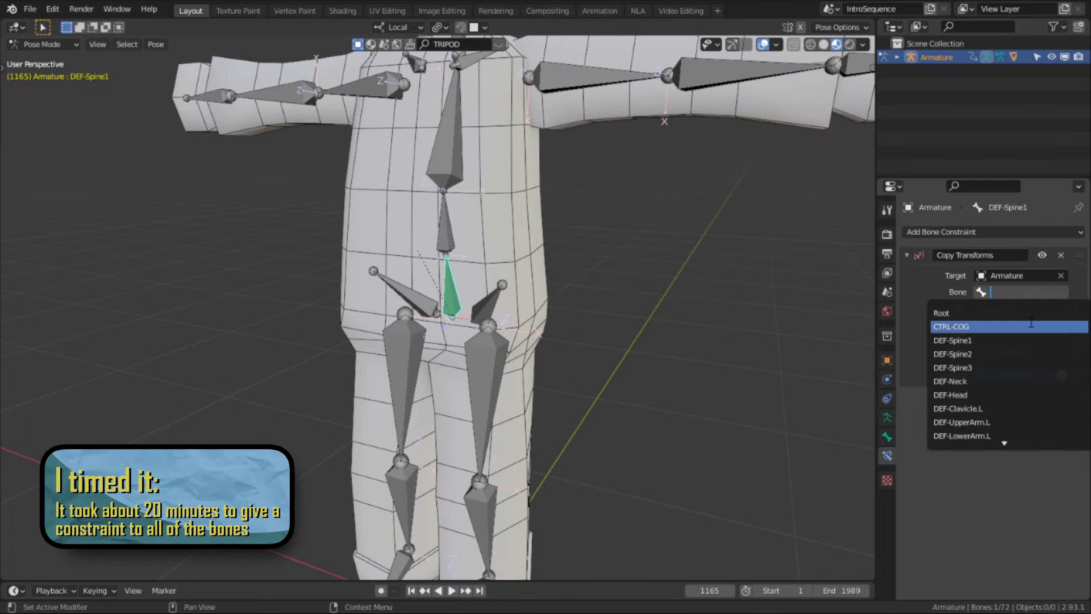
text(fk-spine)
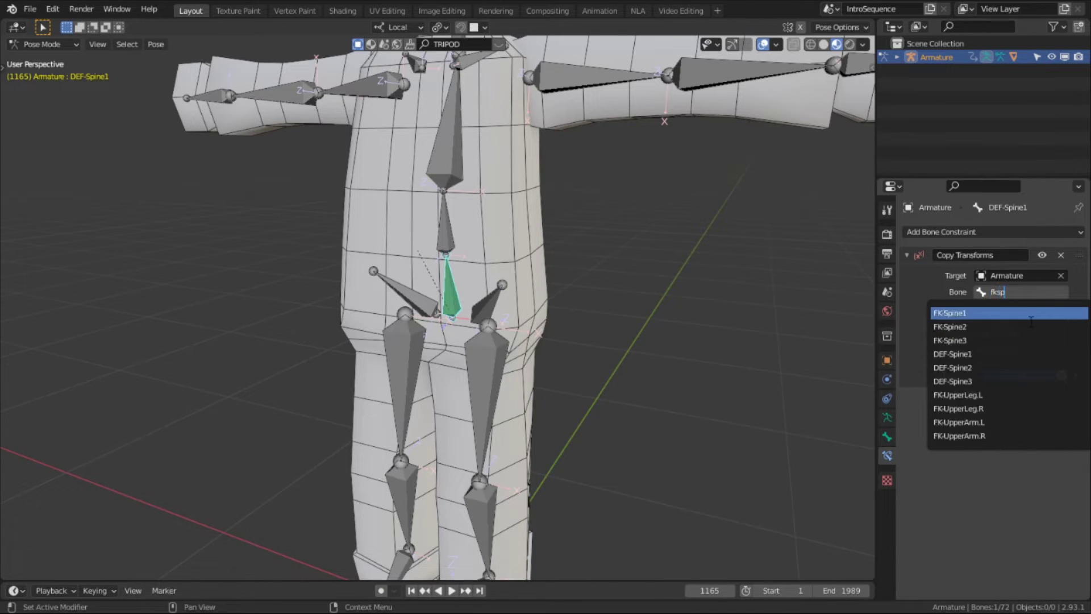
key(Return)
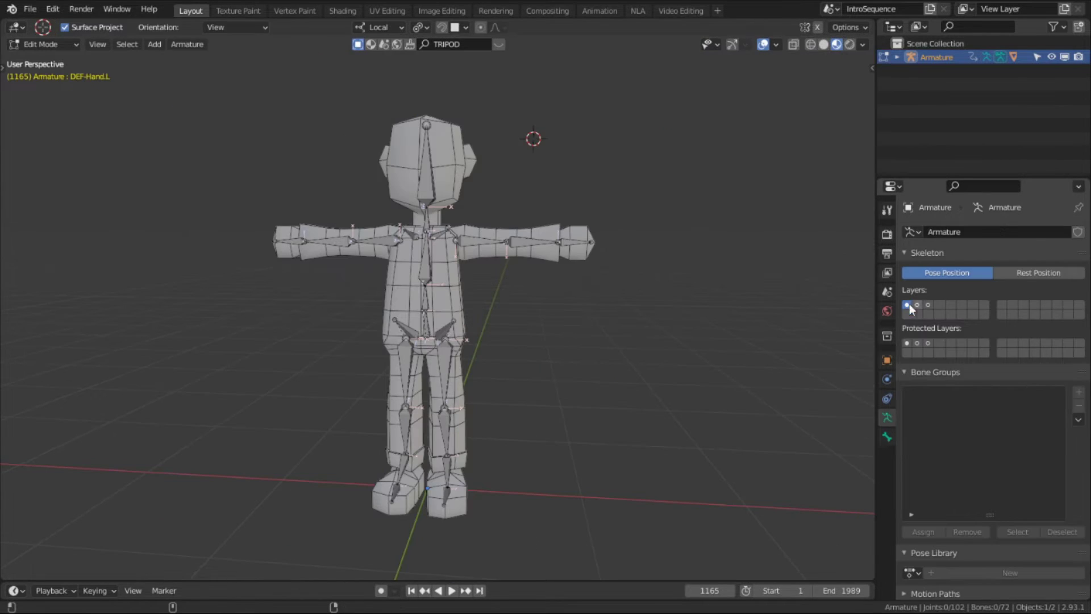
click(908, 305)
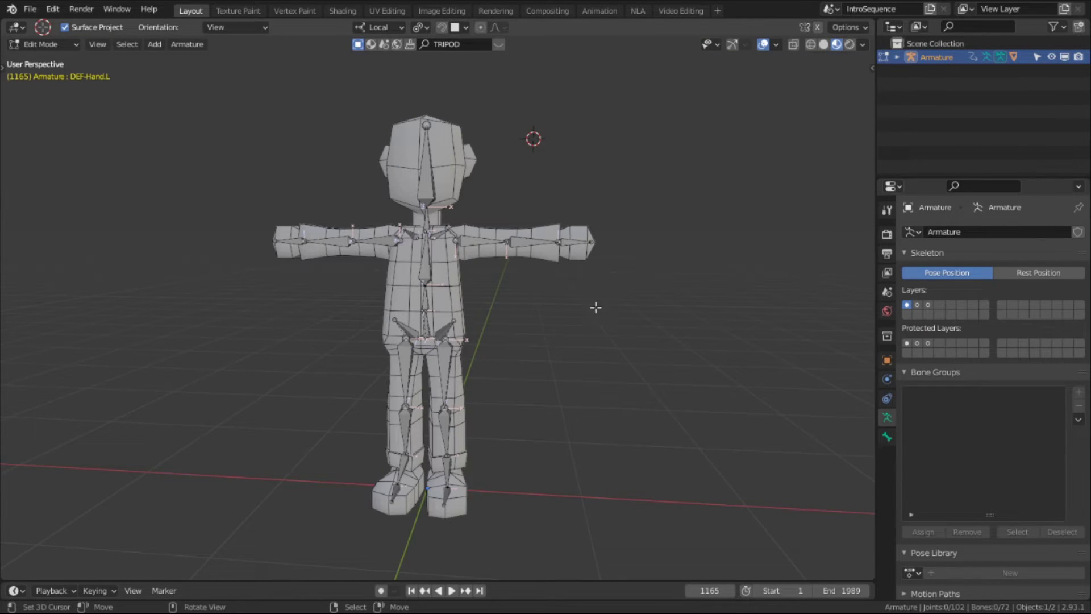
Step: Show bone layers 2–3 and box-select the arm and leg bones in front view
shift+click(929, 305)
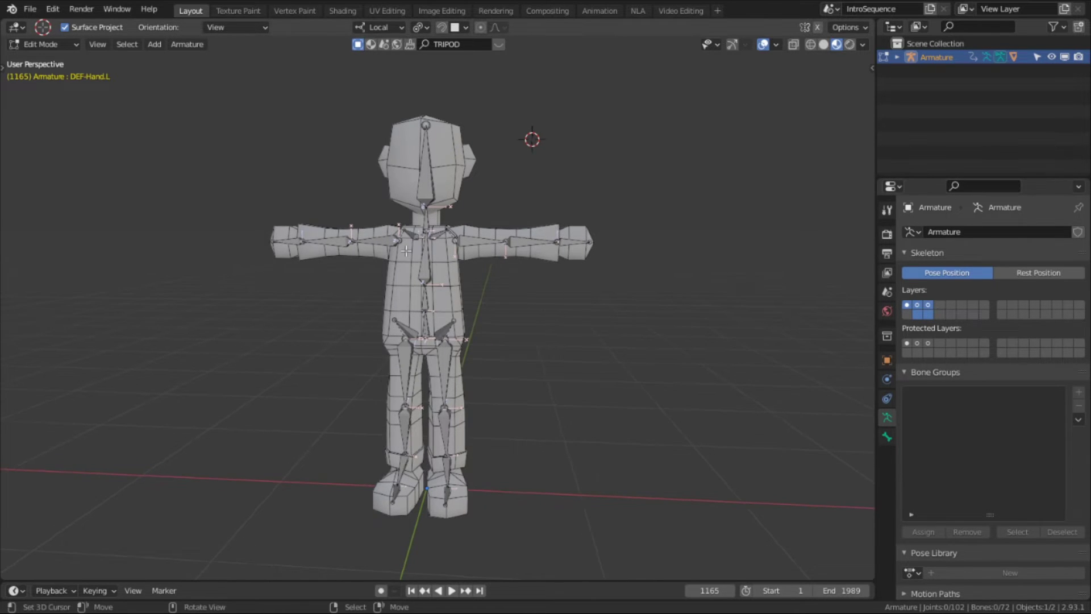
key(KP_1)
key(b)
drag(212, 158, 407, 596)
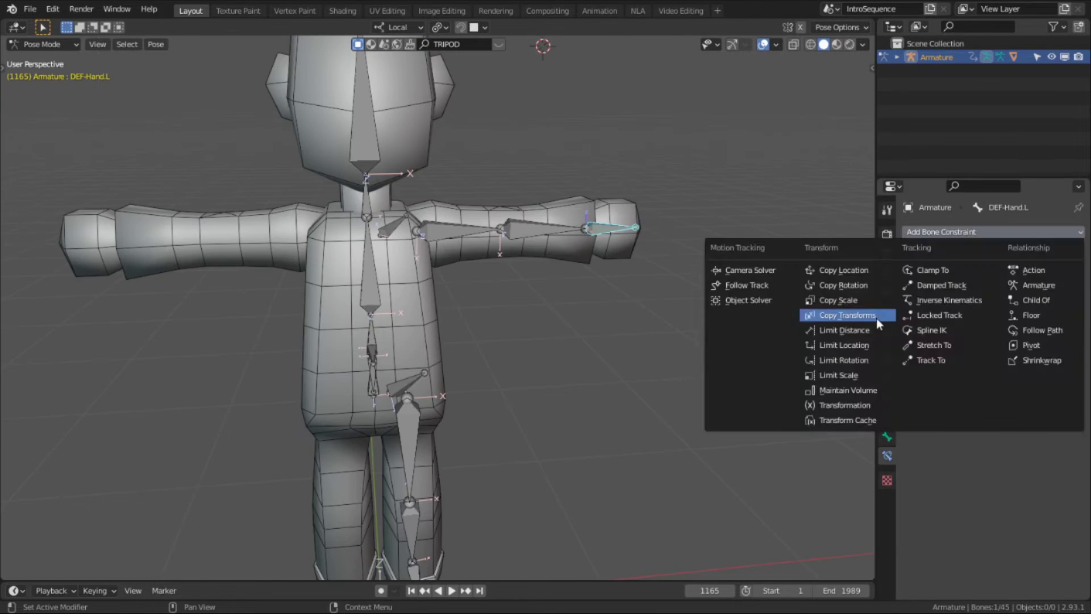
Step: Add two Copy Transforms constraints to DEF-Hand.L, named CopyFK and CopyIK
click(876, 318)
click(972, 231)
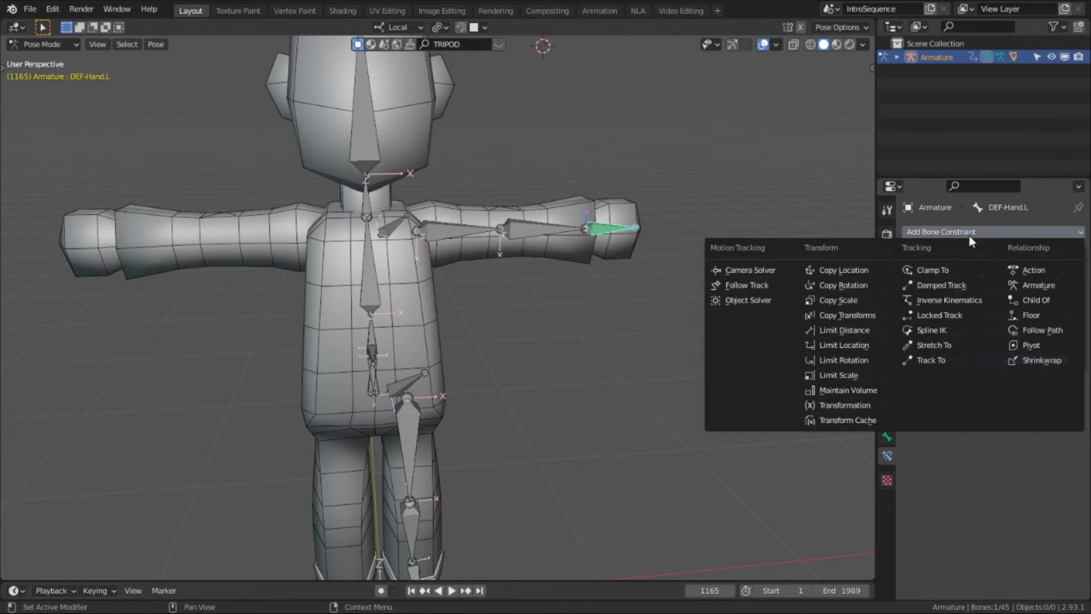
click(861, 316)
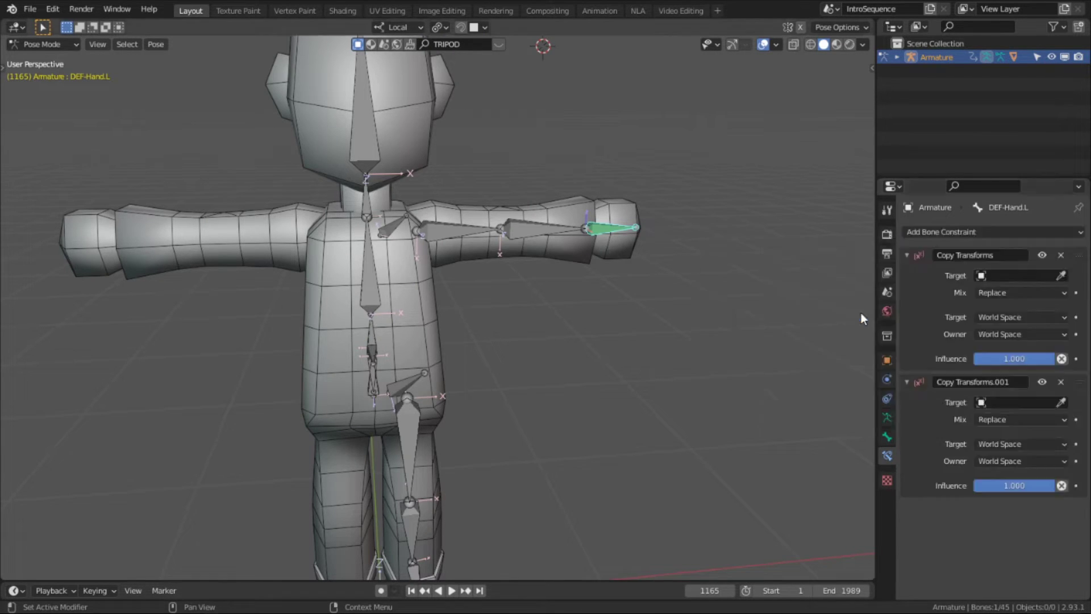
text(CopyFK)
key(Return)
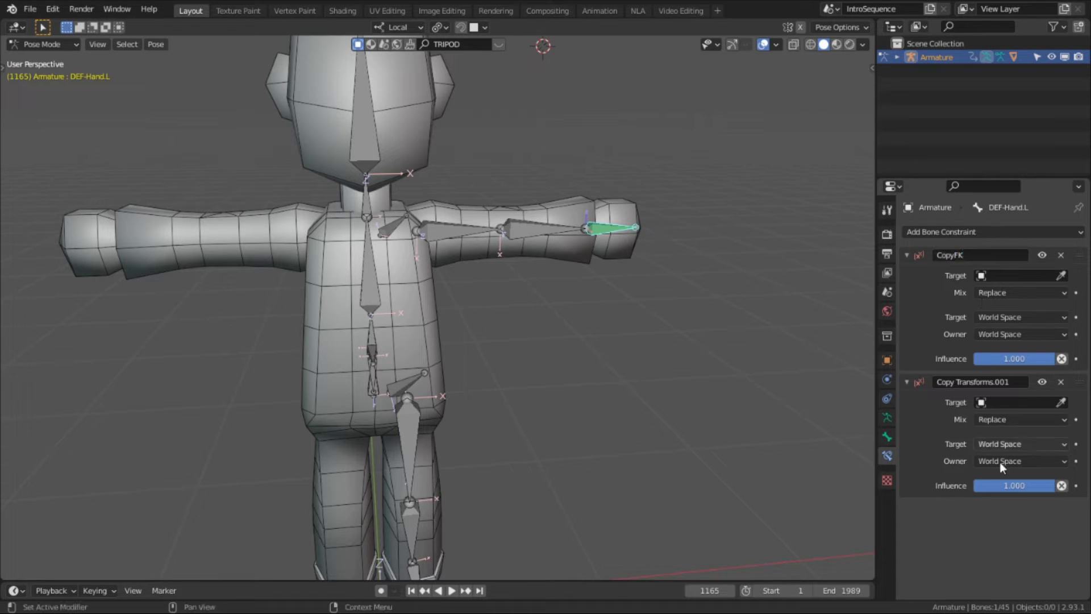
double_click(996, 380)
text(CopyIK)
key(Return)
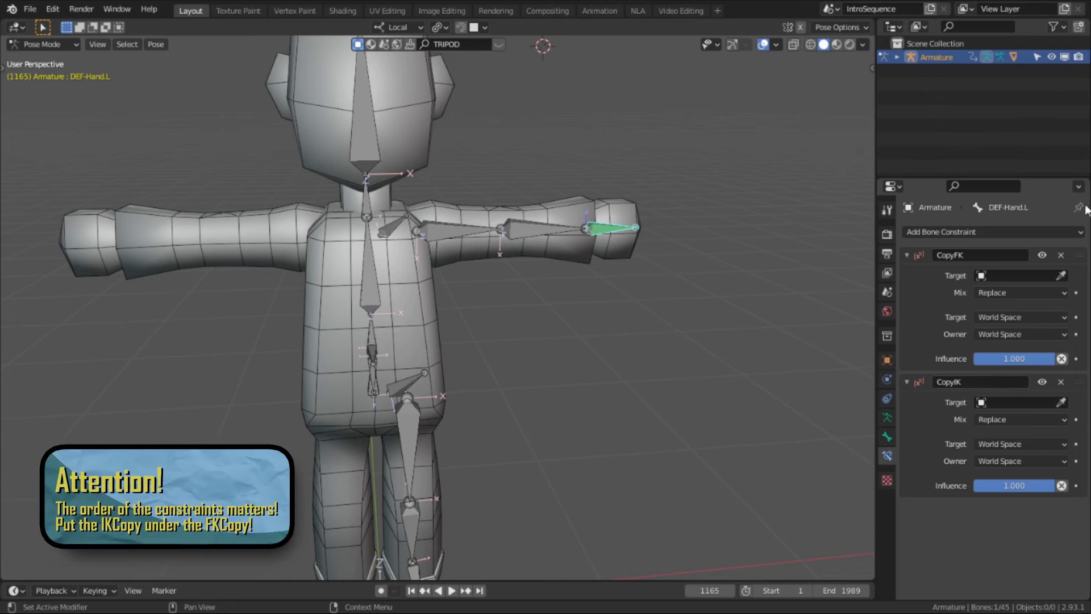
Step: Set both the CopyFK and CopyIK targets to the Armature with the eyedropper
click(1060, 275)
click(555, 231)
click(1061, 418)
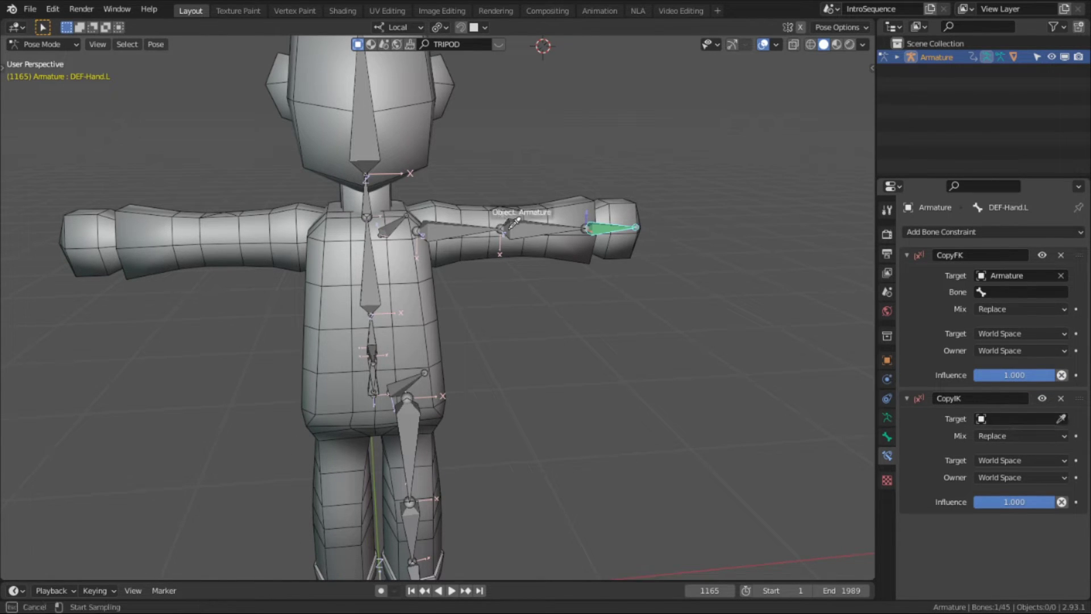
click(552, 228)
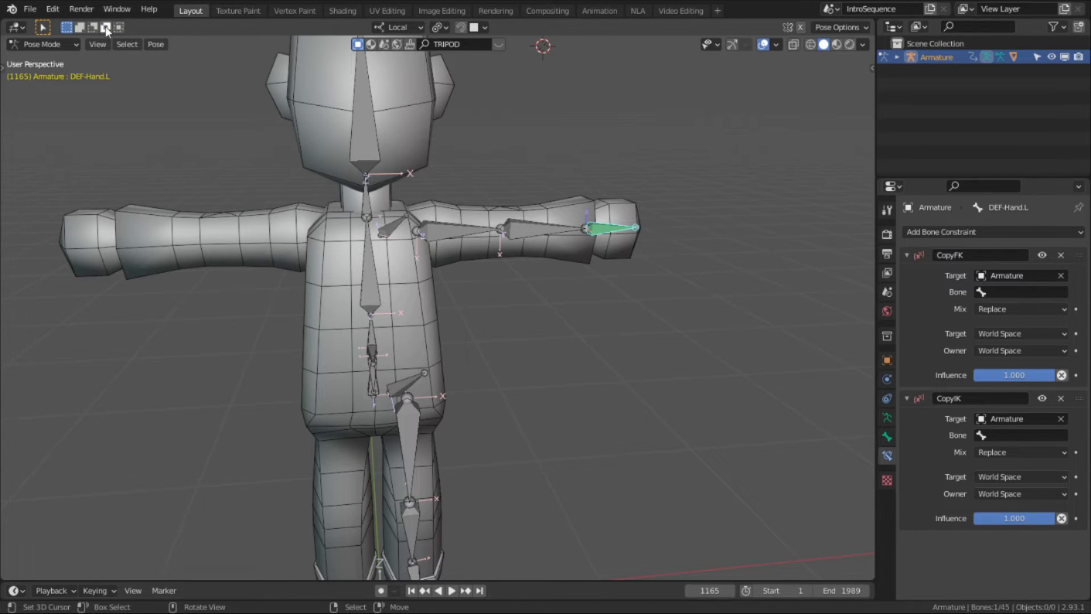
Step: Enable the Interface: Copy Attributes Menu add-on, found by searching 'copy' in Preferences
click(54, 10)
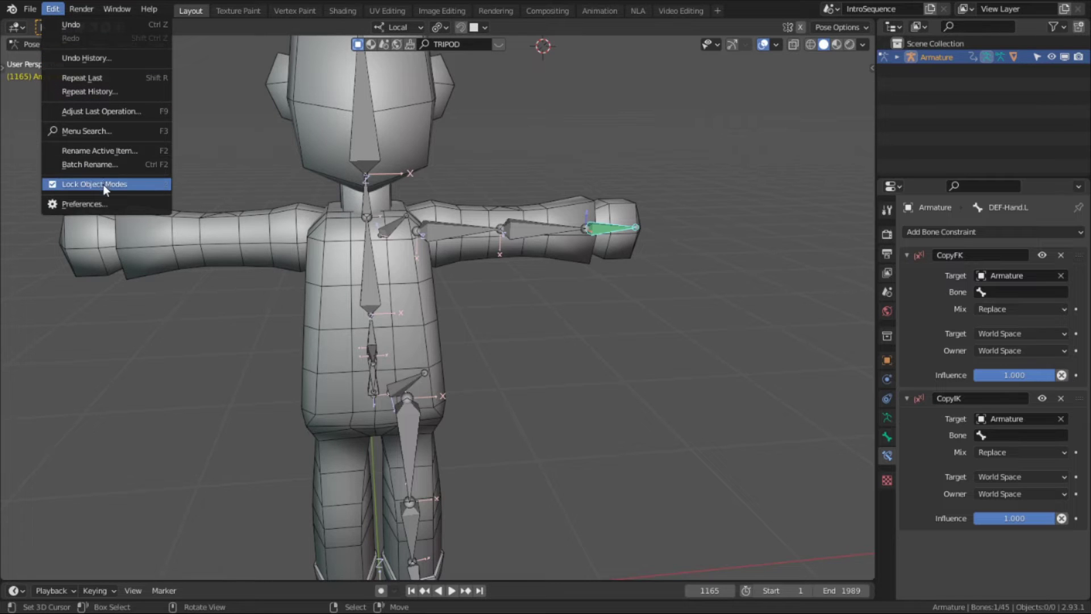
click(96, 203)
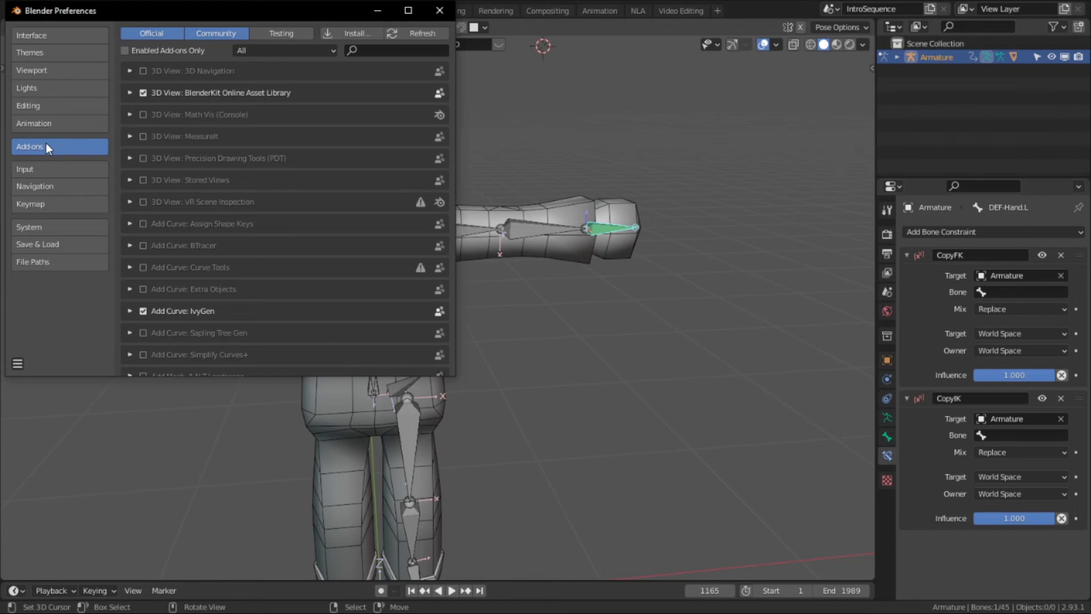
click(375, 52)
text(copy)
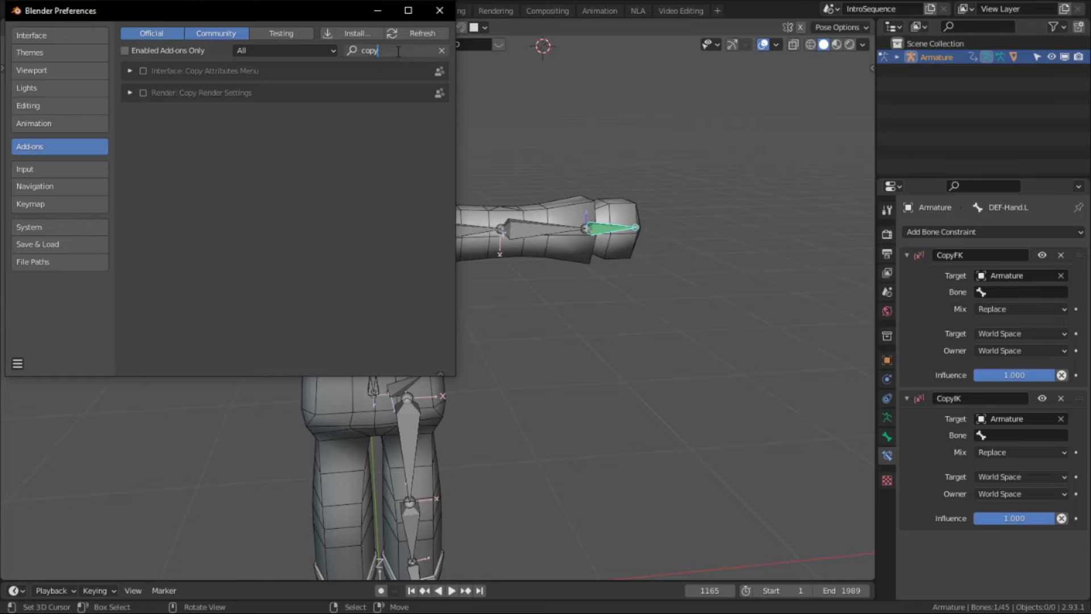
click(143, 70)
click(143, 71)
Step: Save the preferences and close the Preferences window
click(18, 364)
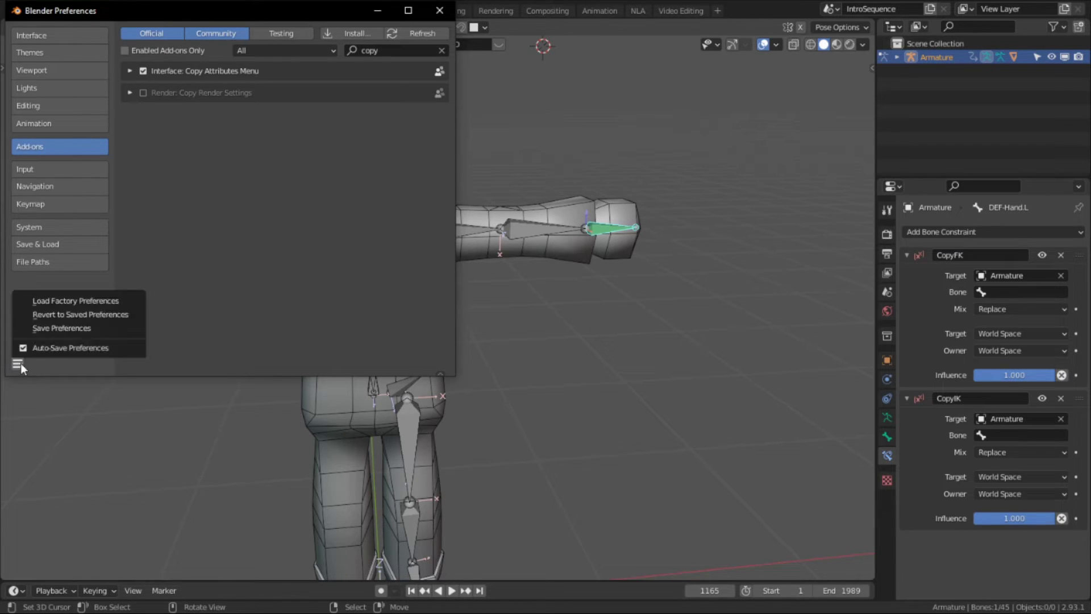
click(60, 328)
click(439, 11)
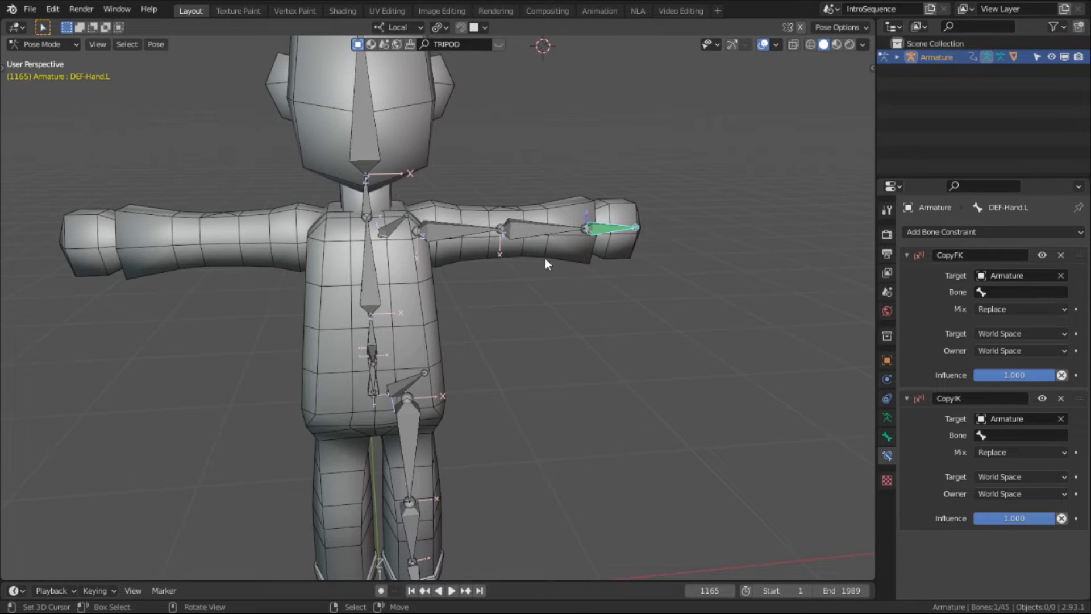
Step: Select the linked spine, head, arm and leg bones with DEF-Hand.L as the active bone
key(ctrl+c)
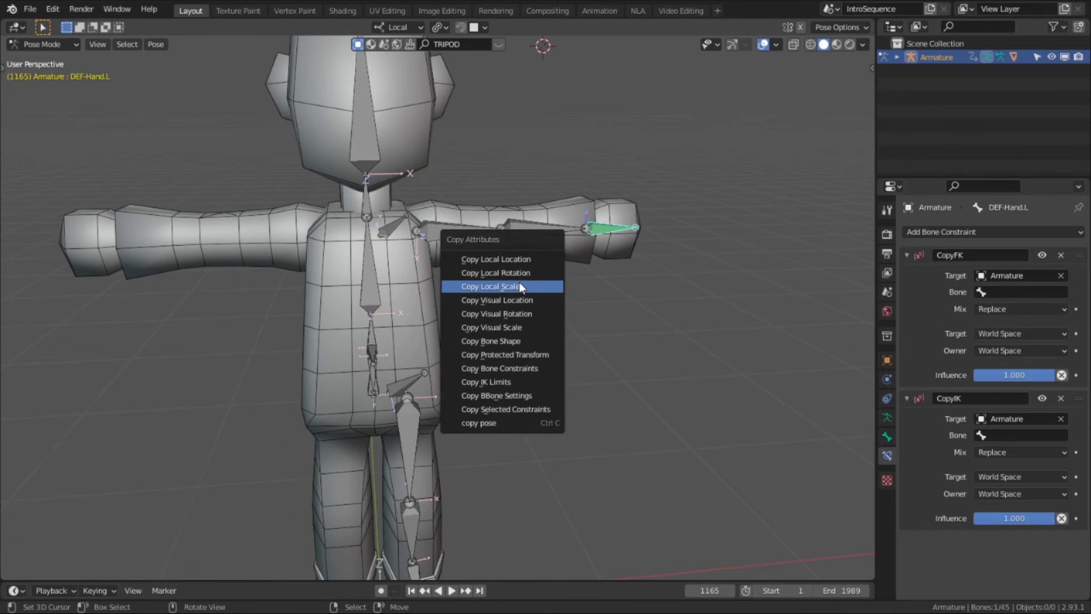
click(631, 344)
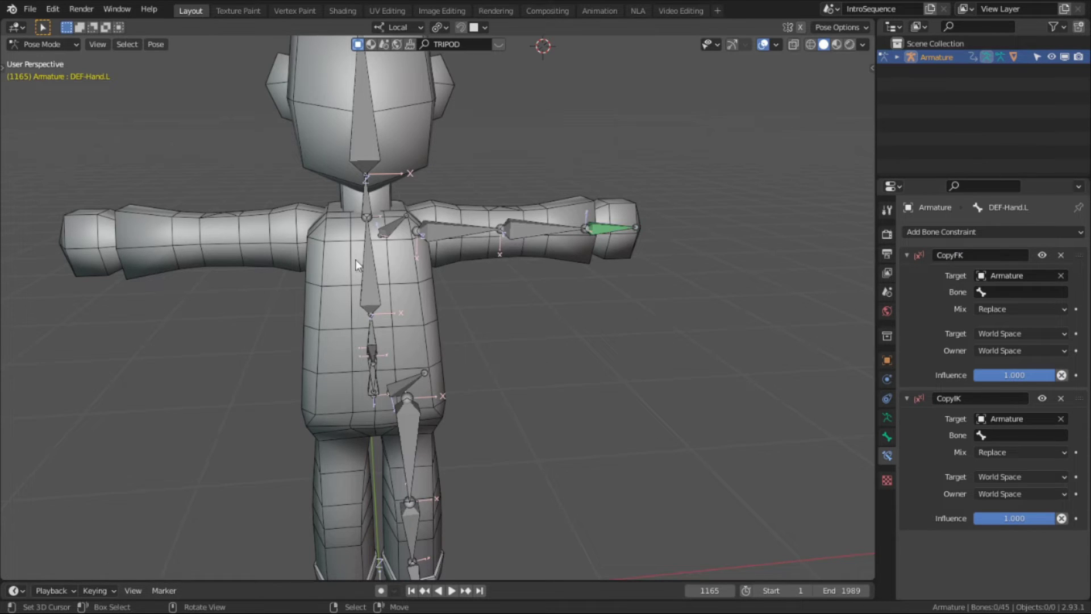
key(l)
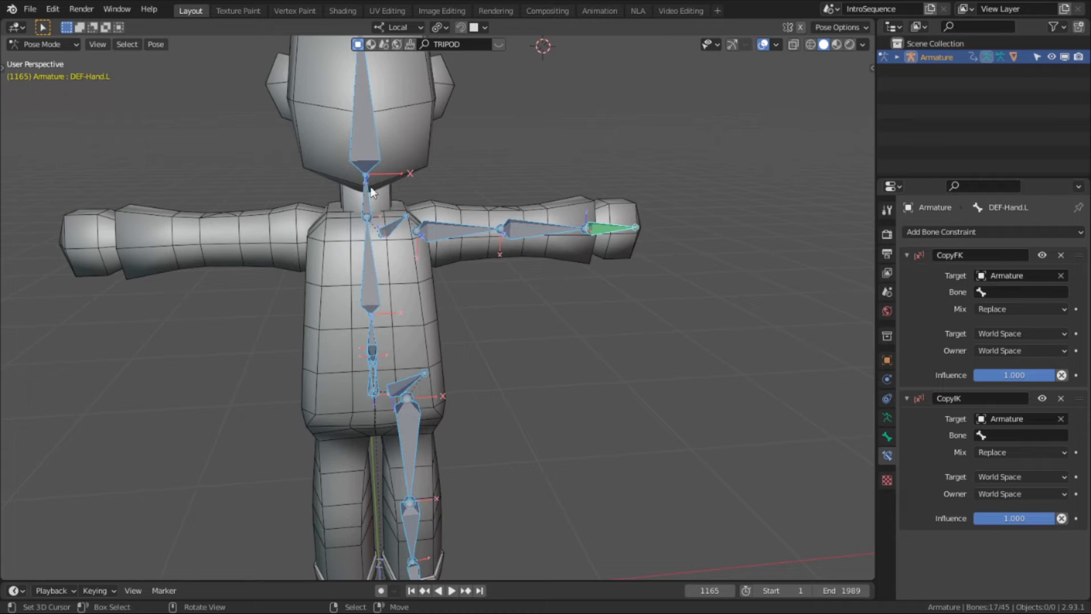
shift+click(609, 227)
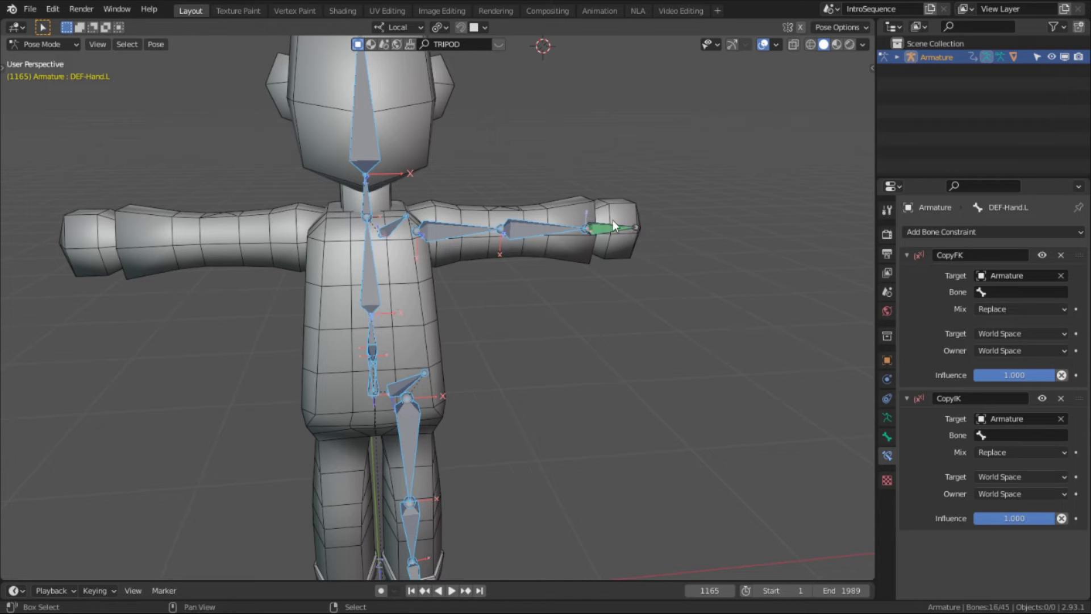
Step: Copy the CopyFK and CopyIK constraints to the selected bones via Copy Selected Constraints
key(ctrl+c)
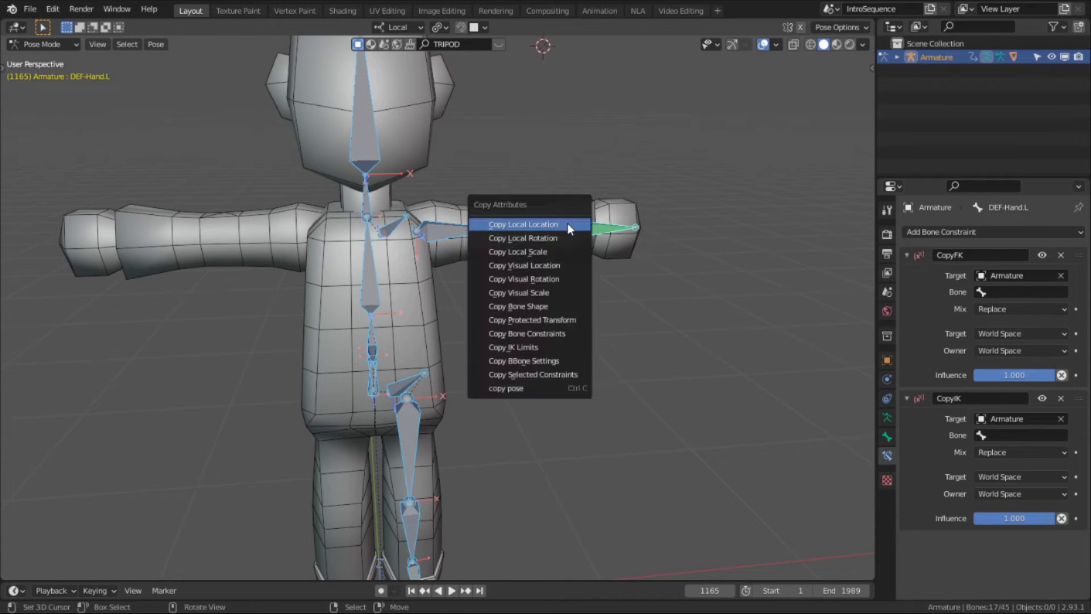
click(551, 374)
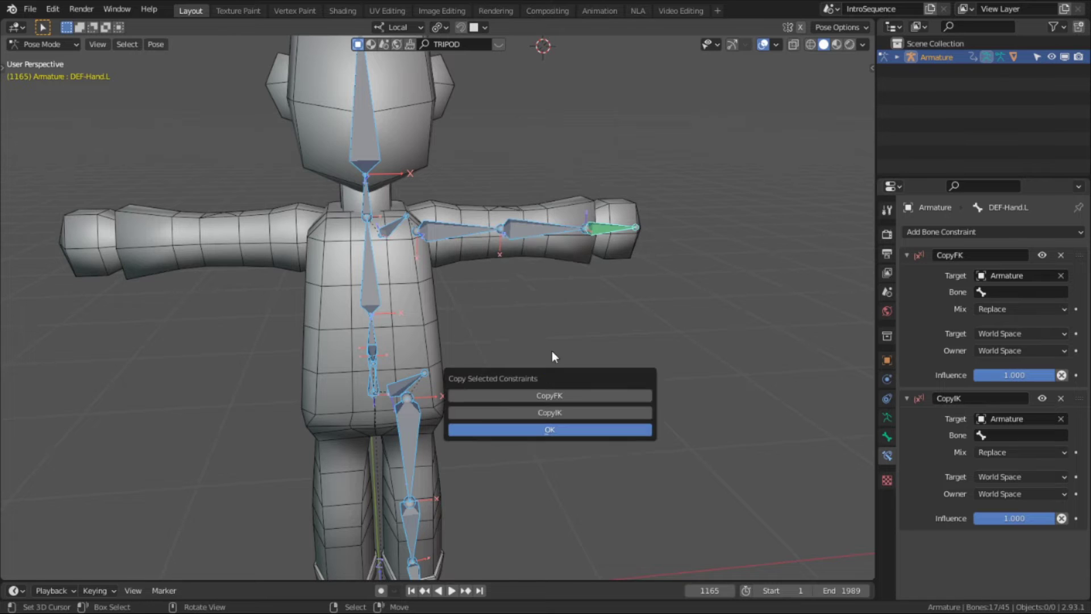
click(567, 397)
click(569, 412)
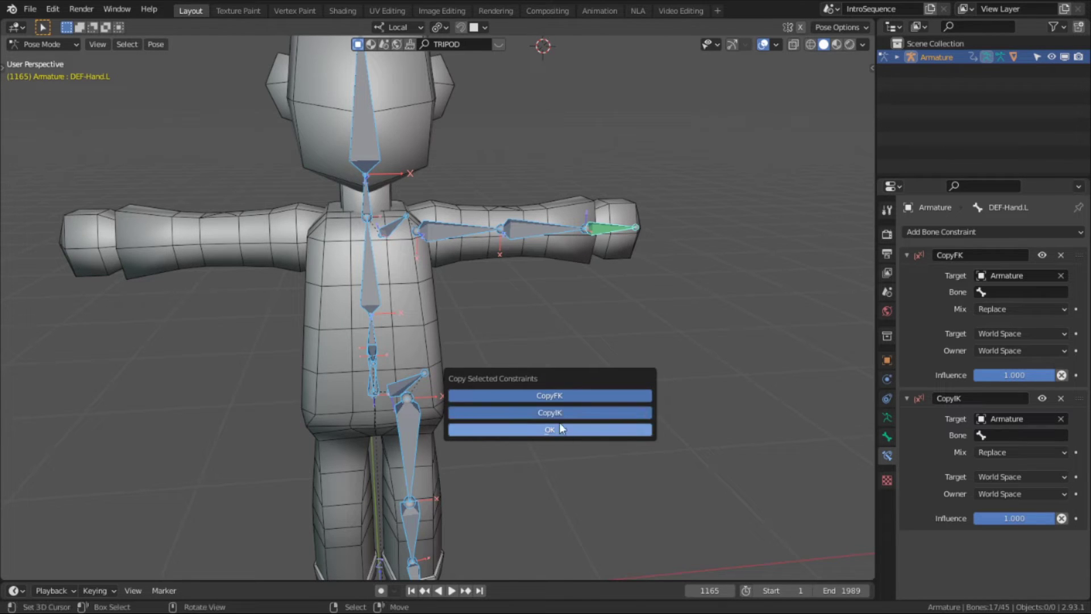
click(560, 428)
Step: Set the CopyFK bone for the lower arm and DEF-Clavicle.L, choosing FK-Clavicle.L for the clavicle
click(377, 162)
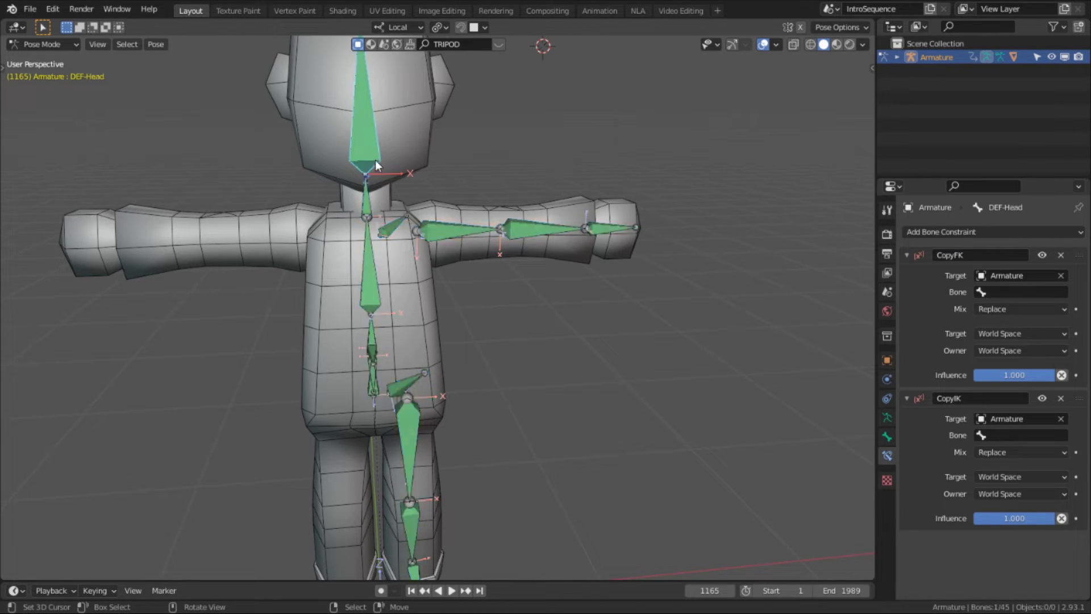
click(606, 238)
click(1017, 291)
text(lower)
click(393, 226)
click(1017, 291)
text(clav)
key(Return)
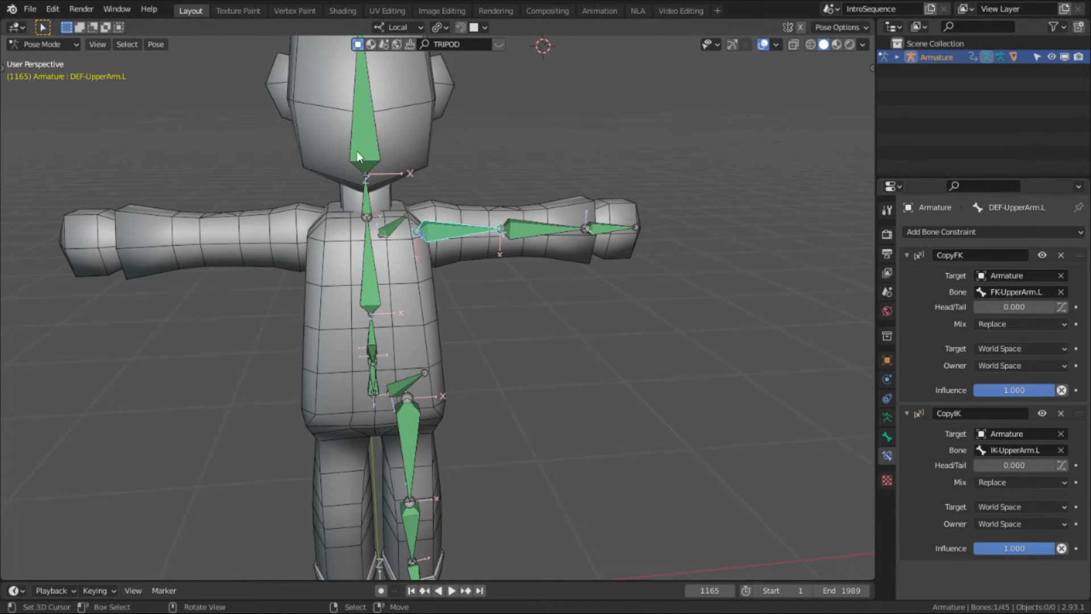
Step: Choose the CopyFK target bones for DEF-Spine3, the hip and the upper leg
click(369, 265)
click(1017, 291)
text(spine)
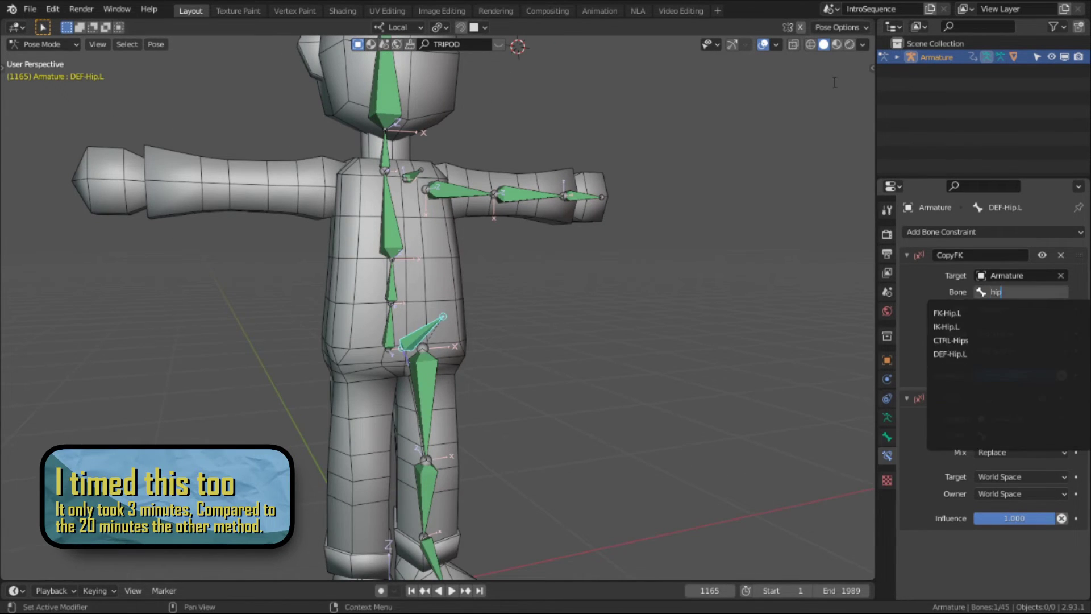
click(1004, 296)
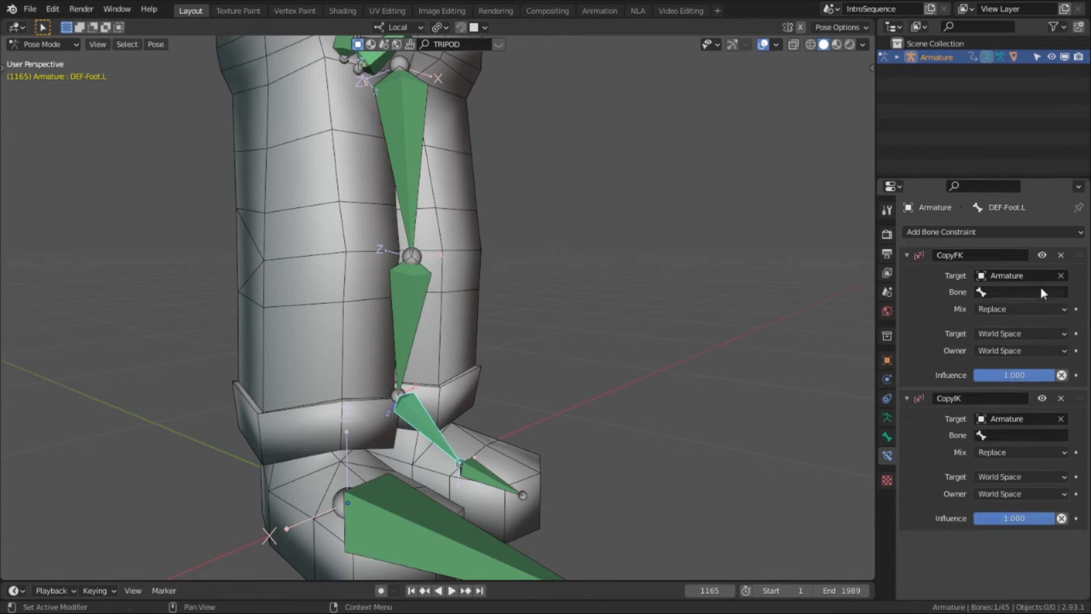
click(1005, 292)
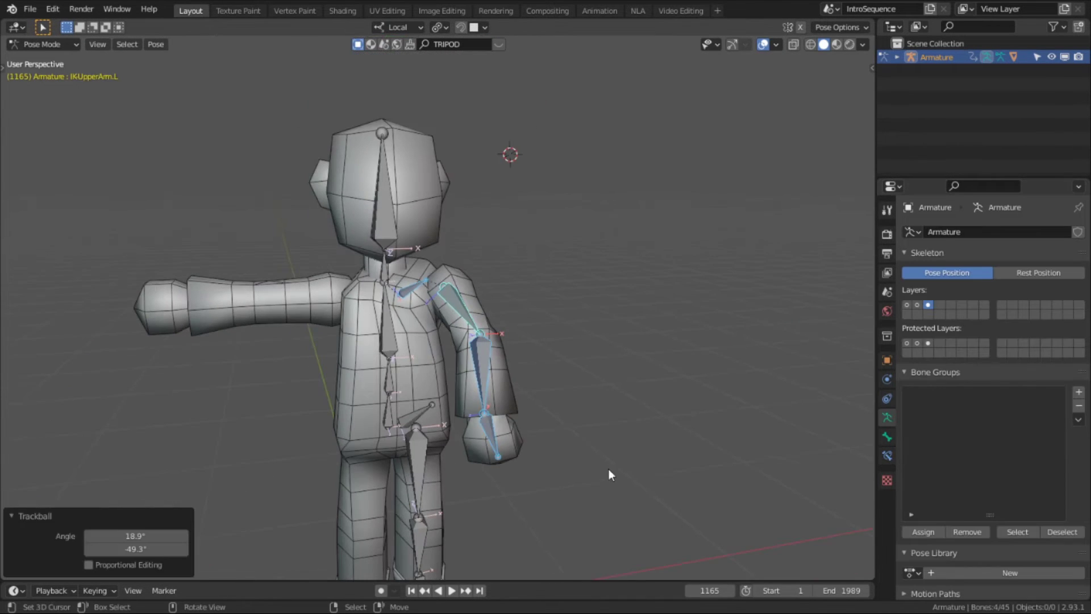
Step: Rotate IK-UpperArm.L 9.43° to test that the arm follows
key(r)
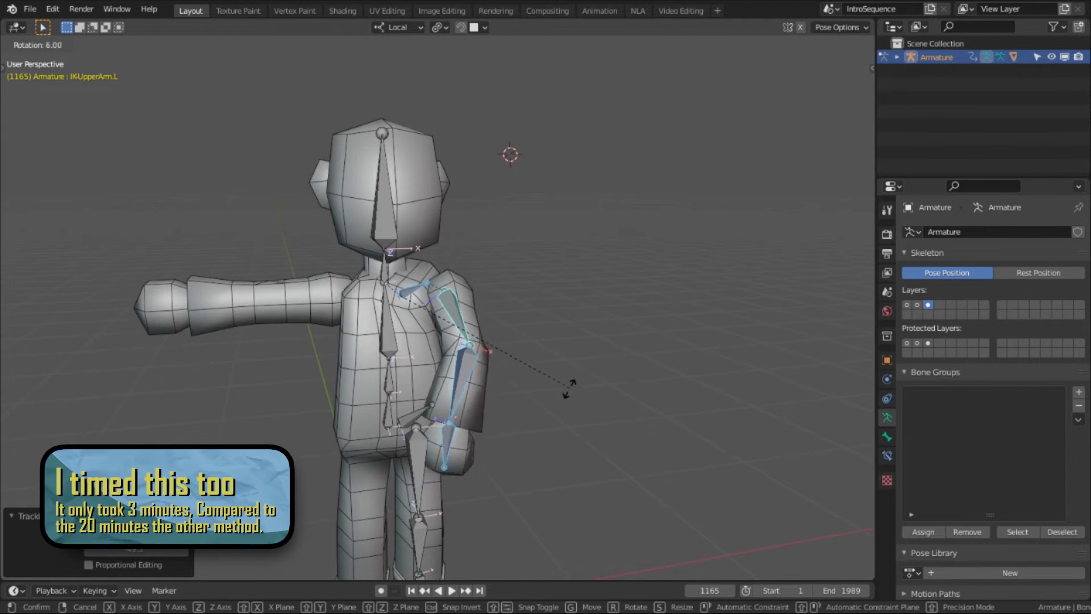
click(560, 396)
scroll(560, 398, up, 1)
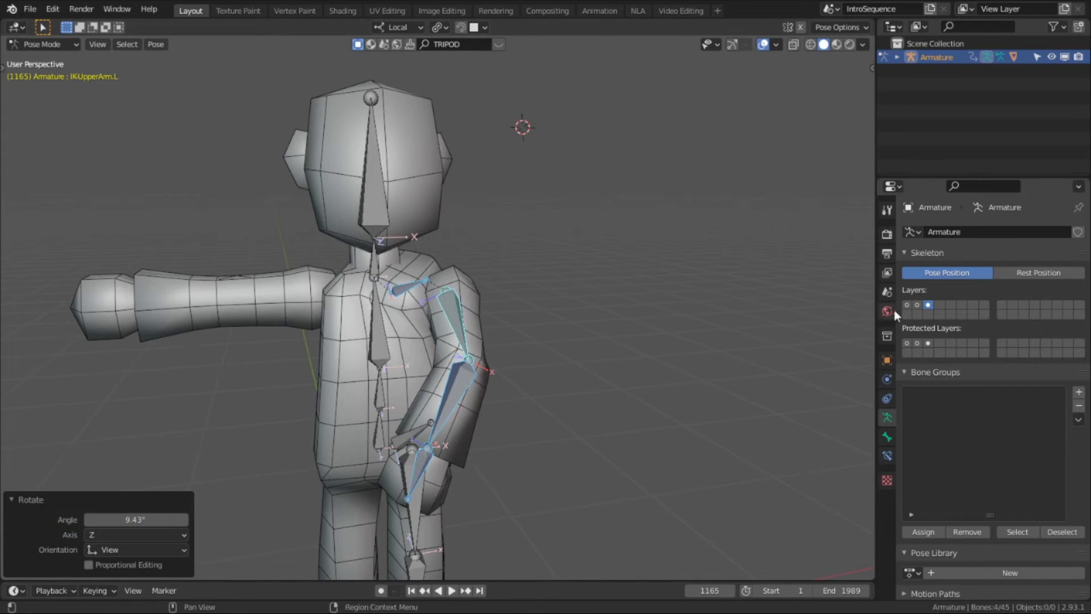
click(887, 454)
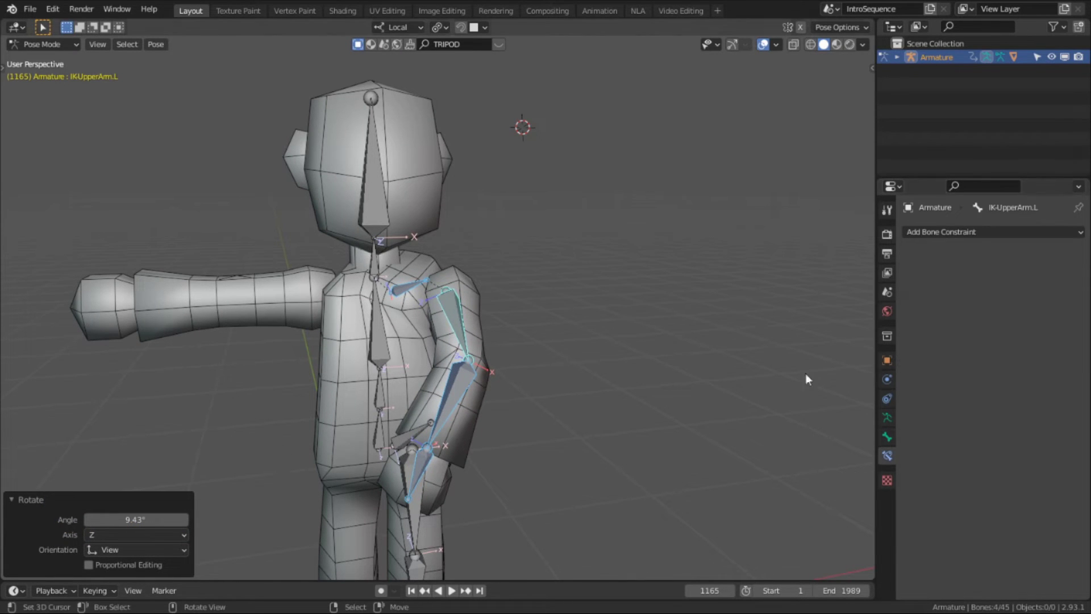
click(887, 417)
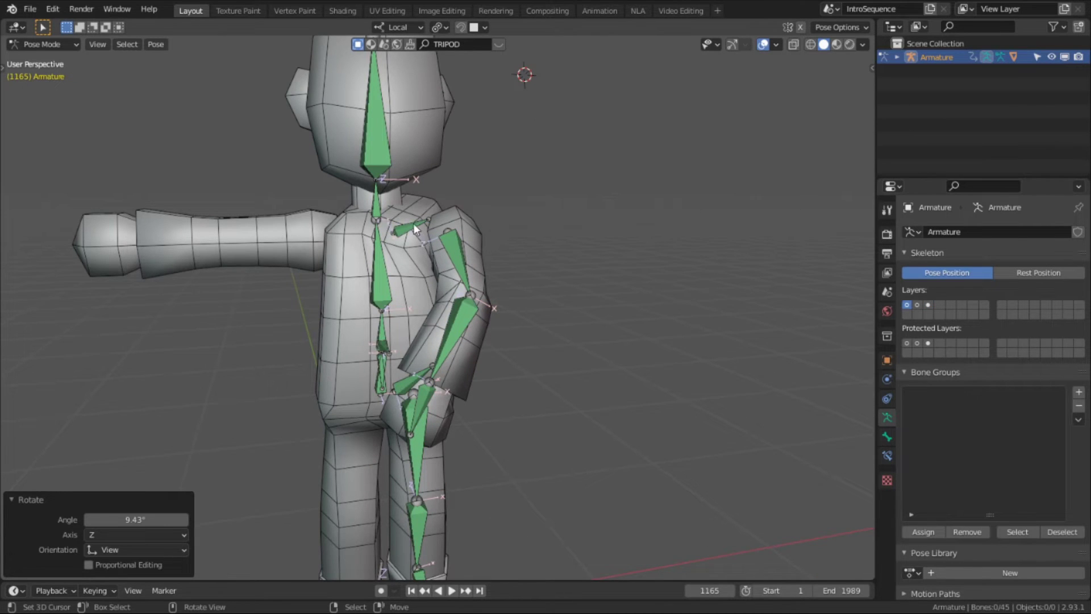
Step: Set DEF-Clavicle.L's CopyIK constraint influence to 0
click(415, 229)
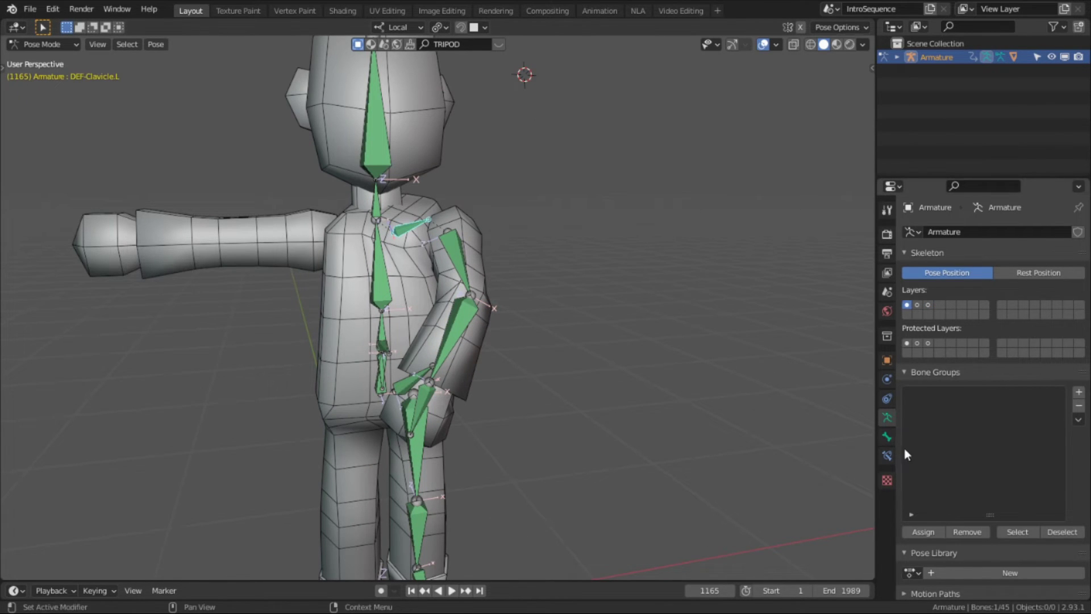
click(887, 456)
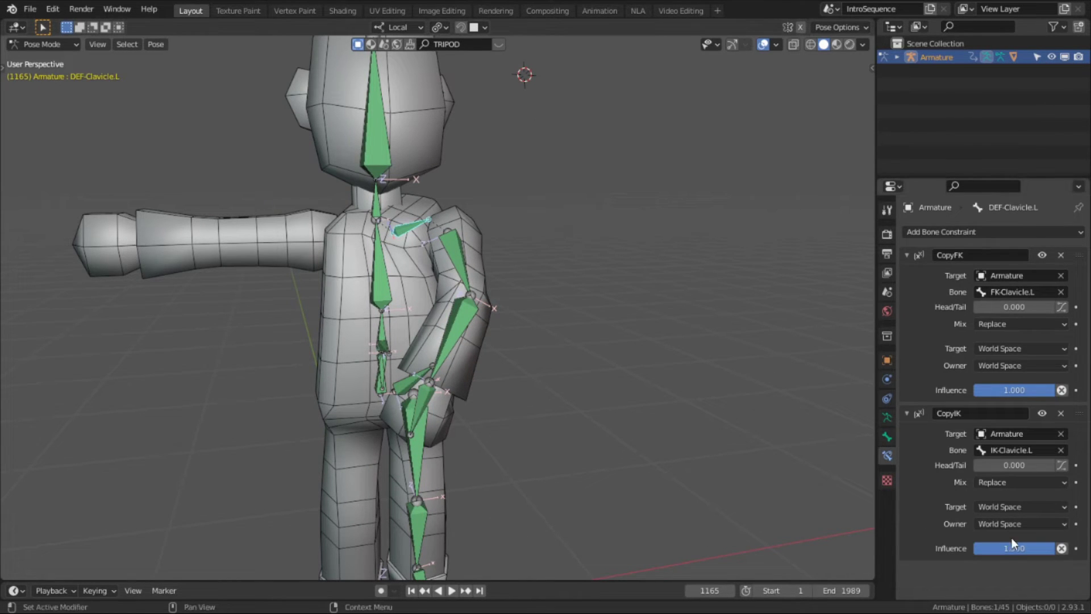
drag(1014, 548, 967, 548)
click(449, 261)
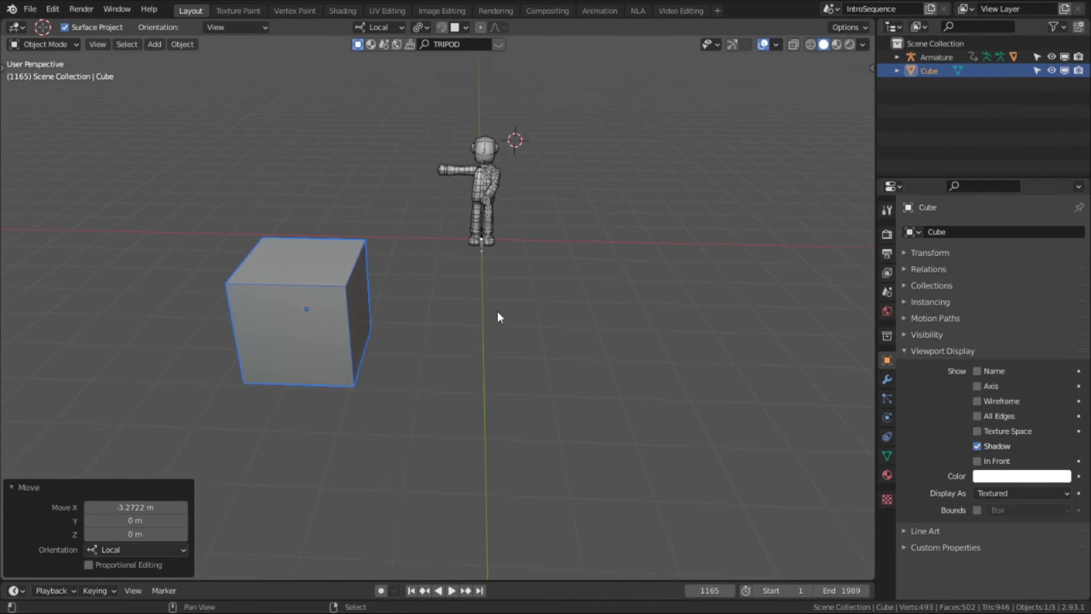
Step: Duplicate the cube with Shift+D and place Cube.001 to the right
middle_drag(498, 316, 445, 336)
key(shift+d)
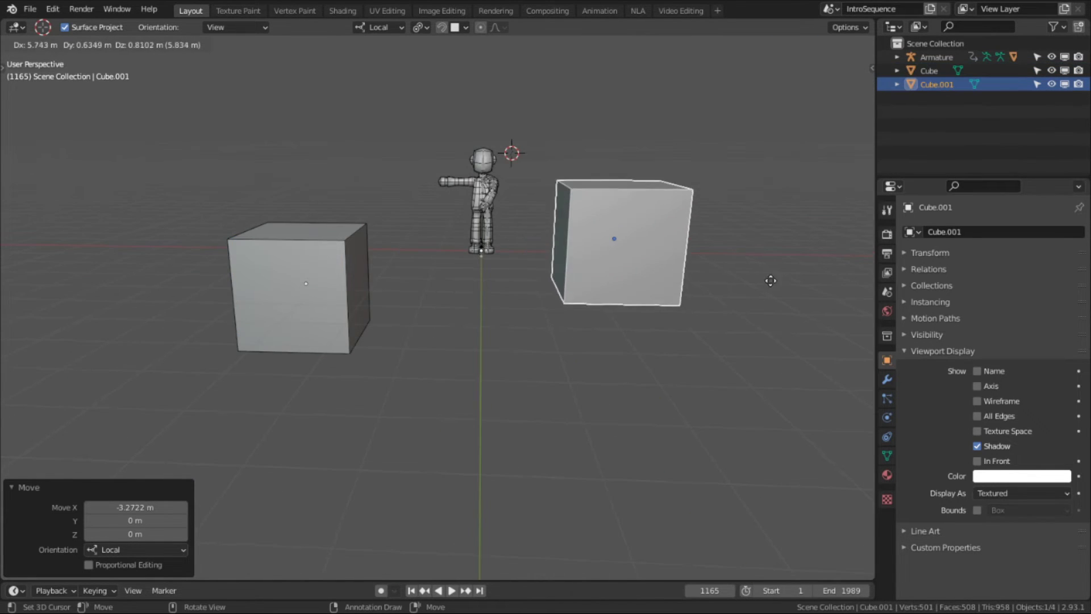
click(776, 280)
Step: Copy the original Cube's X rotation as a new driver and paste it onto Cube.001's Z location
click(351, 274)
key(n)
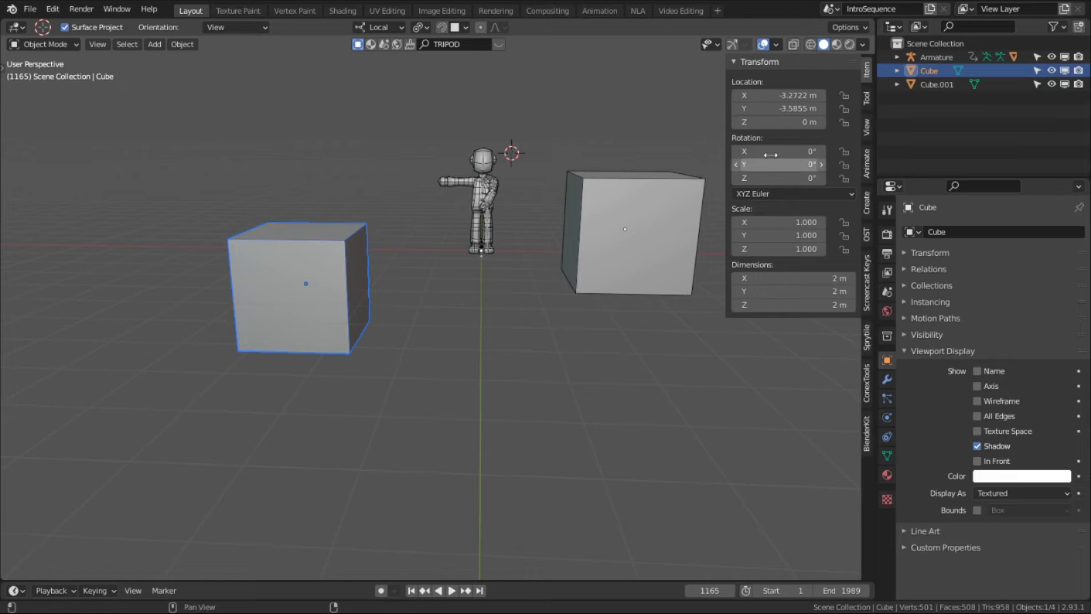
right_click(800, 149)
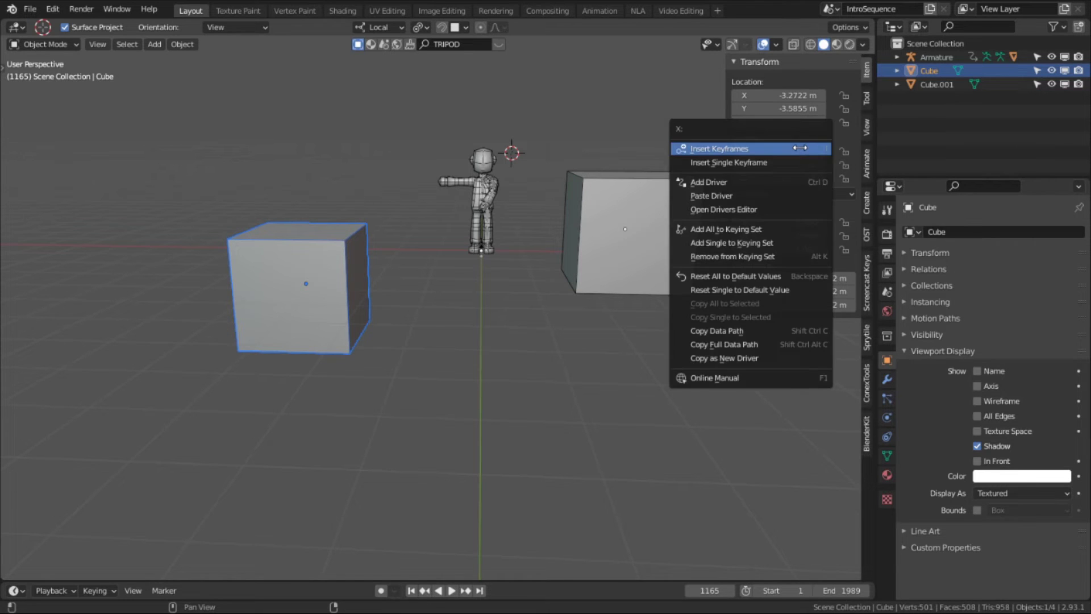
click(770, 360)
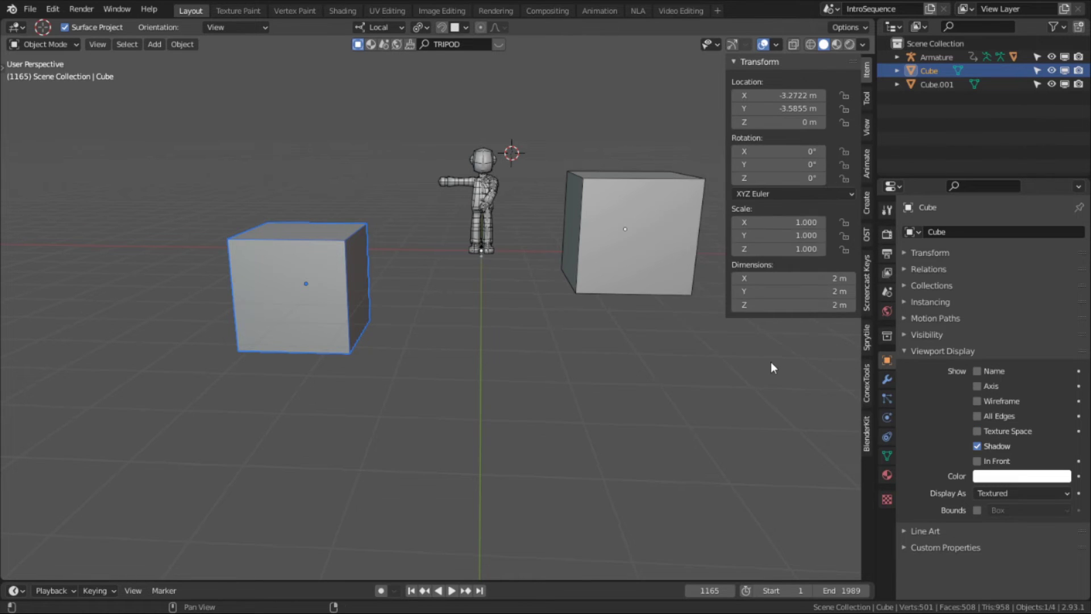
click(582, 248)
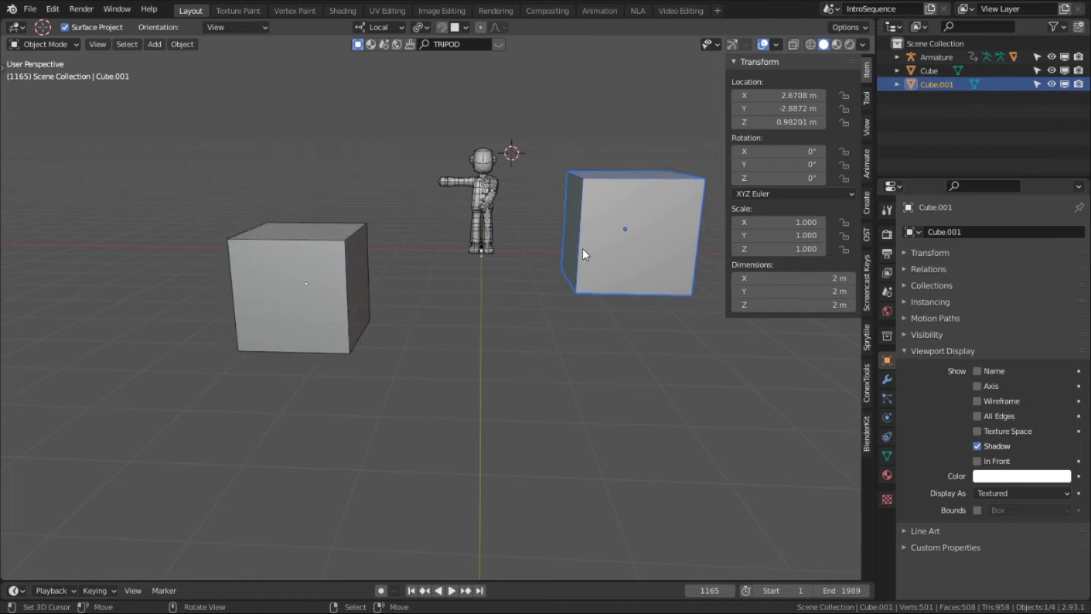
right_click(761, 126)
click(694, 175)
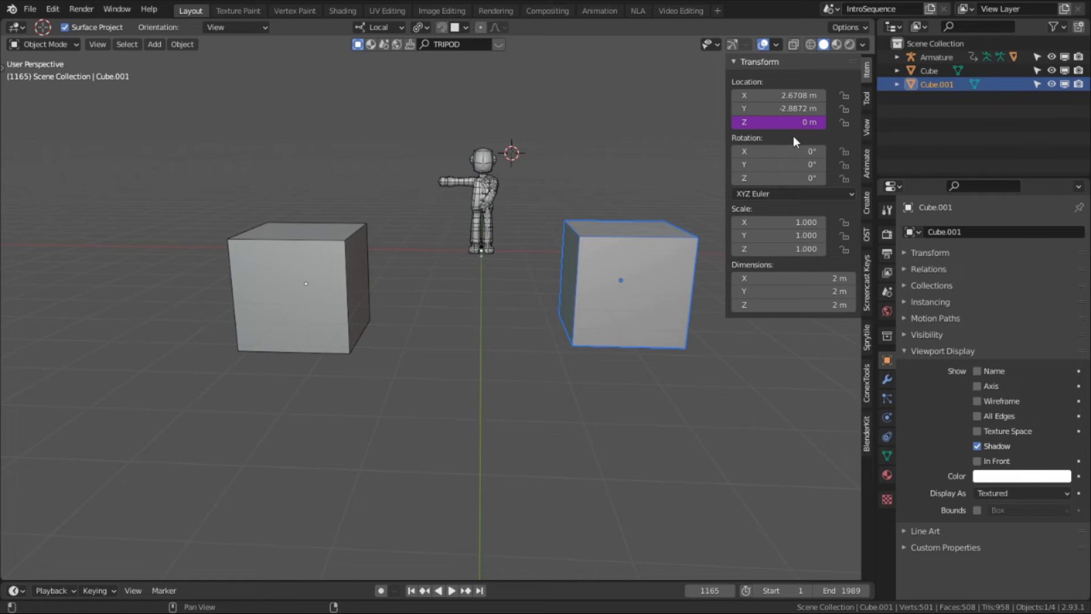
Step: Rotate Cube 14.4° on its local X axis so Cube.001 changes height
click(313, 270)
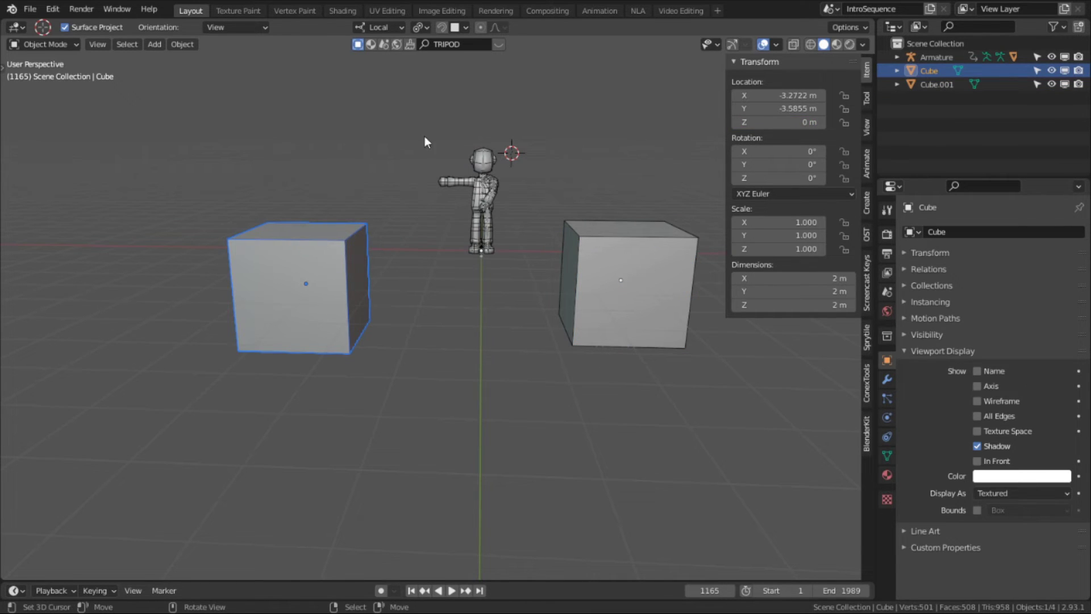
key(r)
key(x)
key(x)
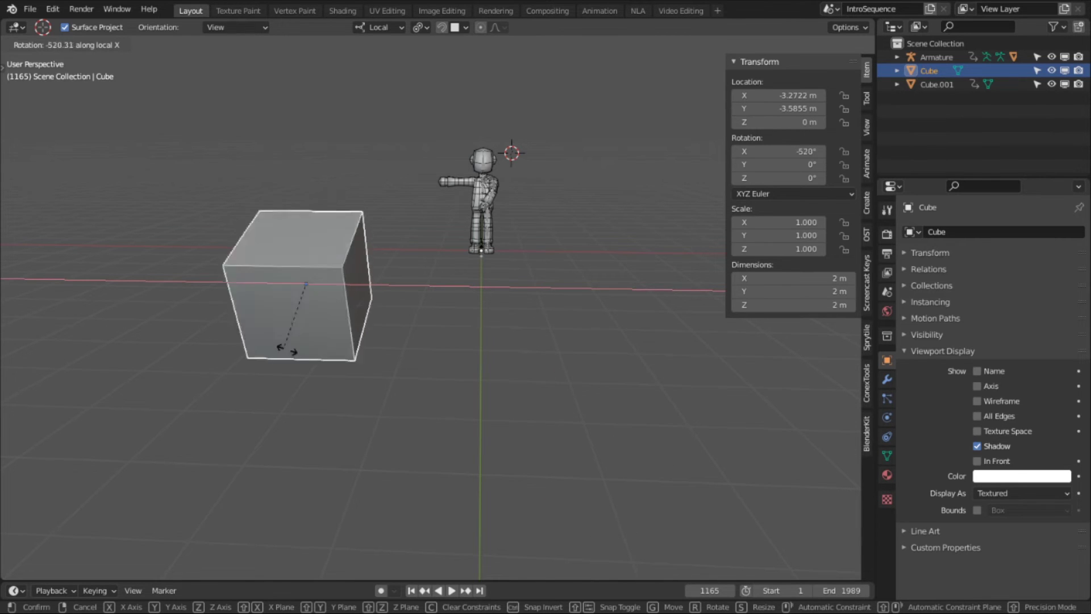
click(350, 188)
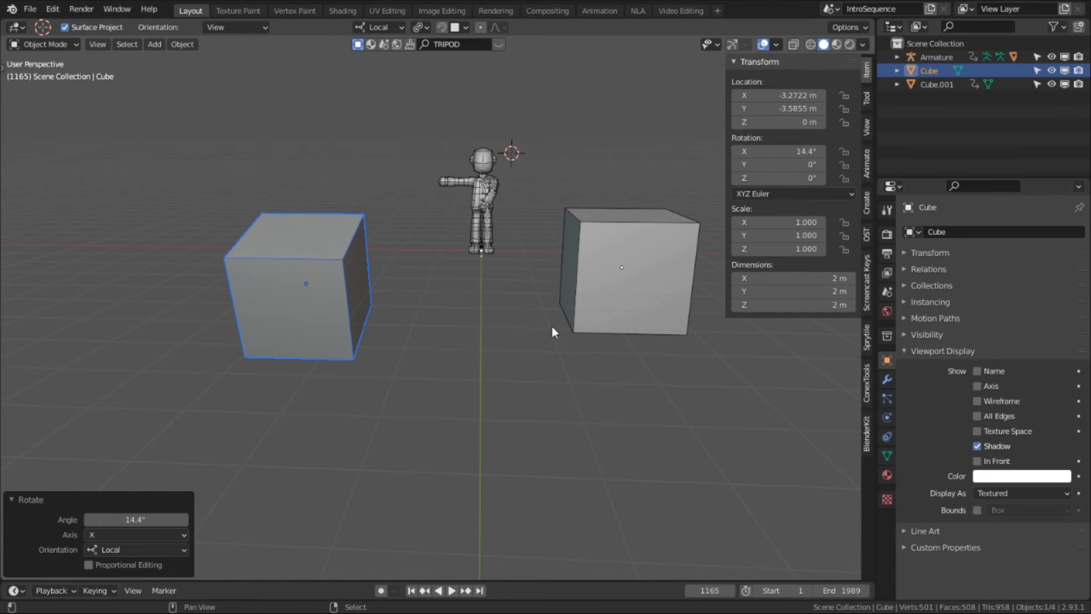
Step: Delete both test cubes
shift+click(602, 299)
key(x)
click(601, 299)
Step: Select and frame the character's armature and show its data properties down to Custom Properties
click(485, 197)
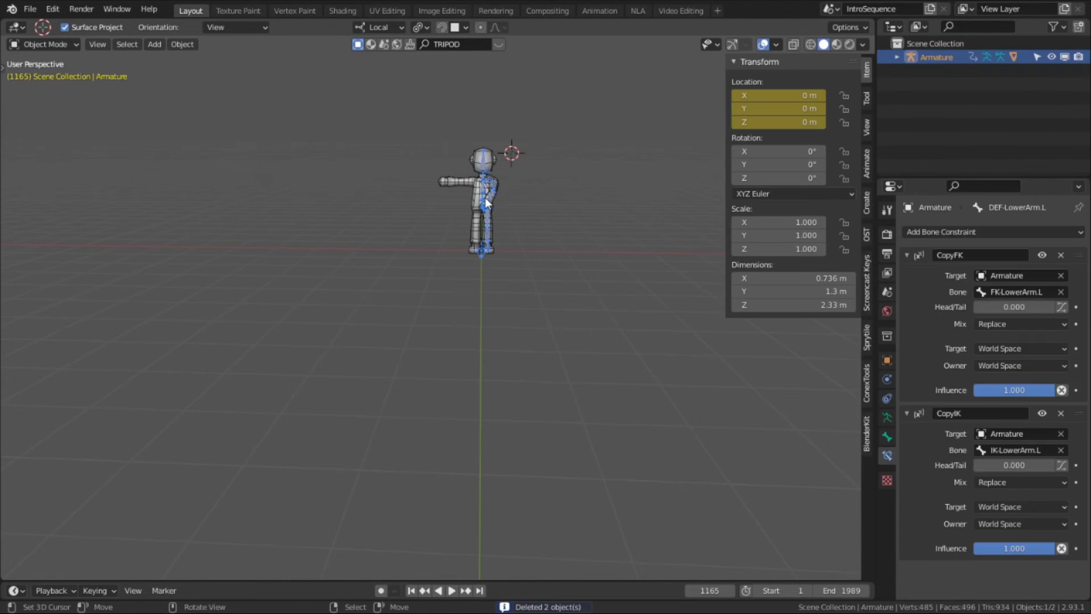
key(KP_Decimal)
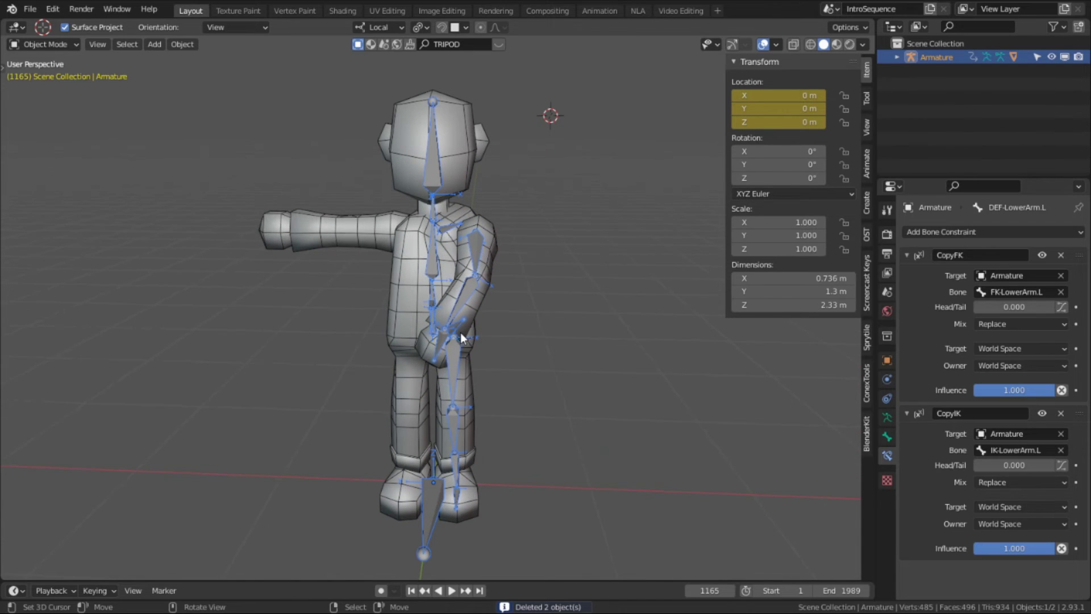
click(887, 417)
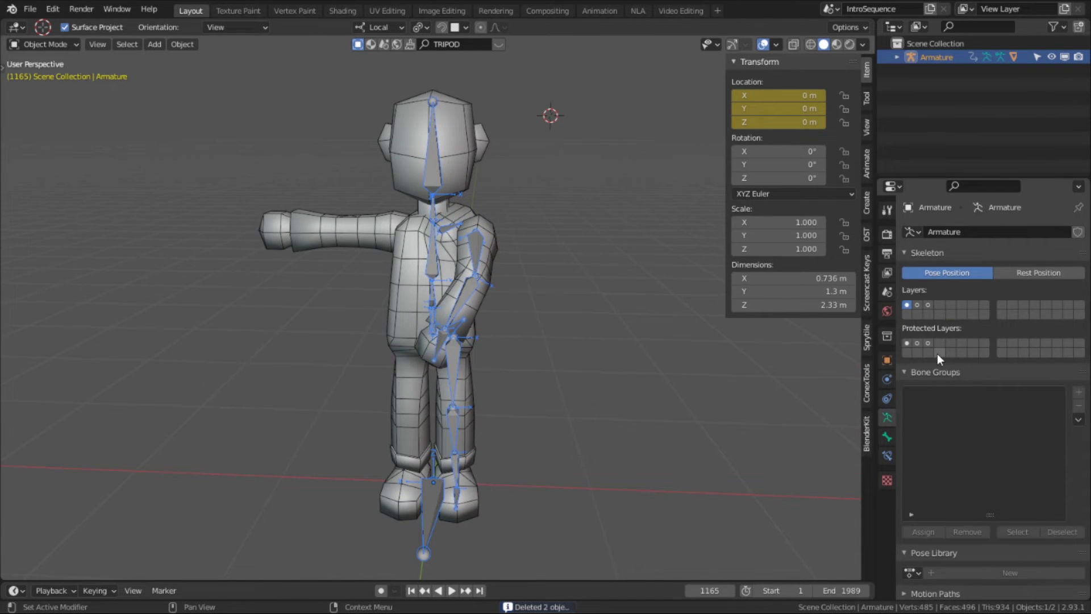
scroll(939, 359, down, 8)
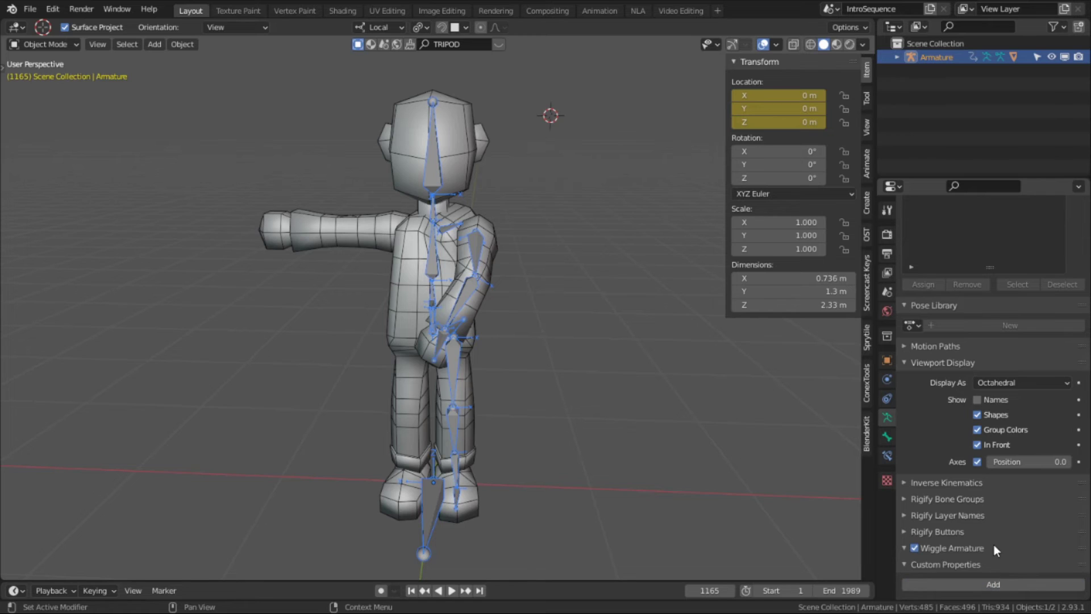
scroll(996, 549, down, 2)
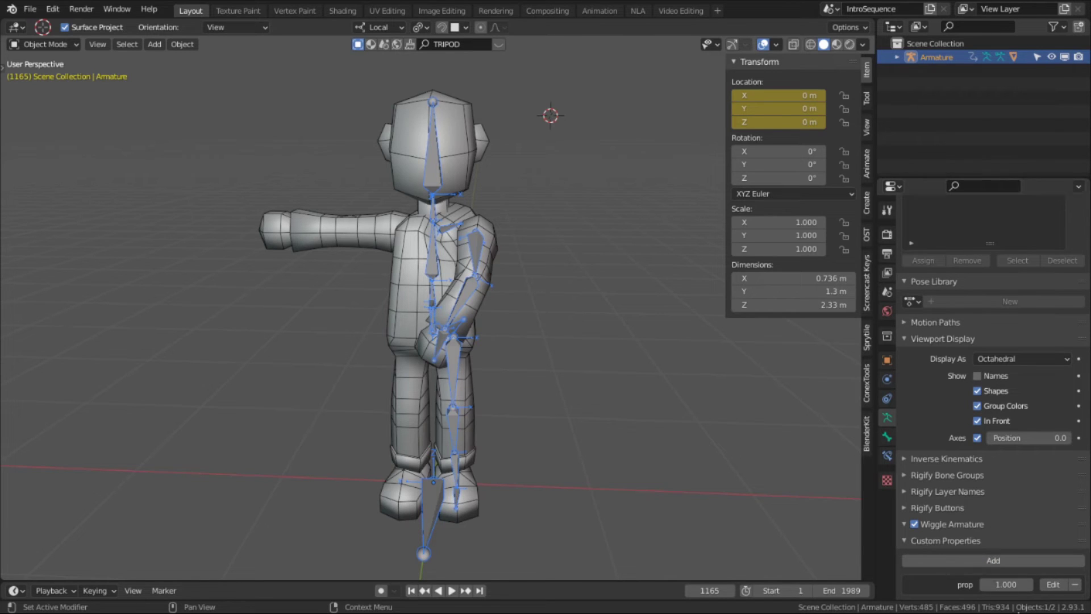
Step: Rename the custom property 'prop' to 'ArmL Fk <--> IK' with tooltip 'For FK, Set value to 0, For…'
click(1051, 586)
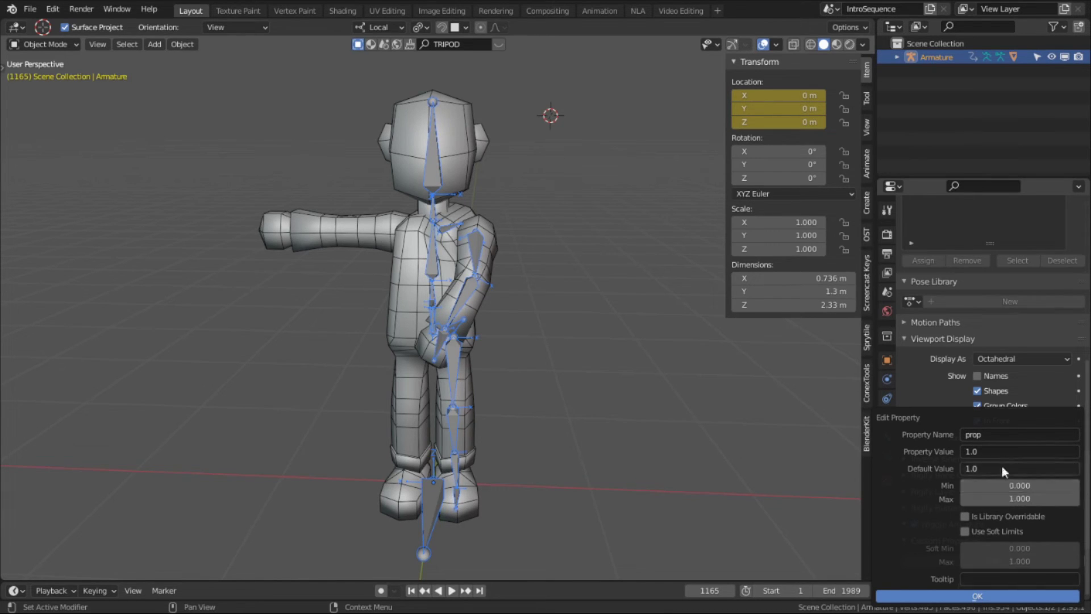
click(1010, 435)
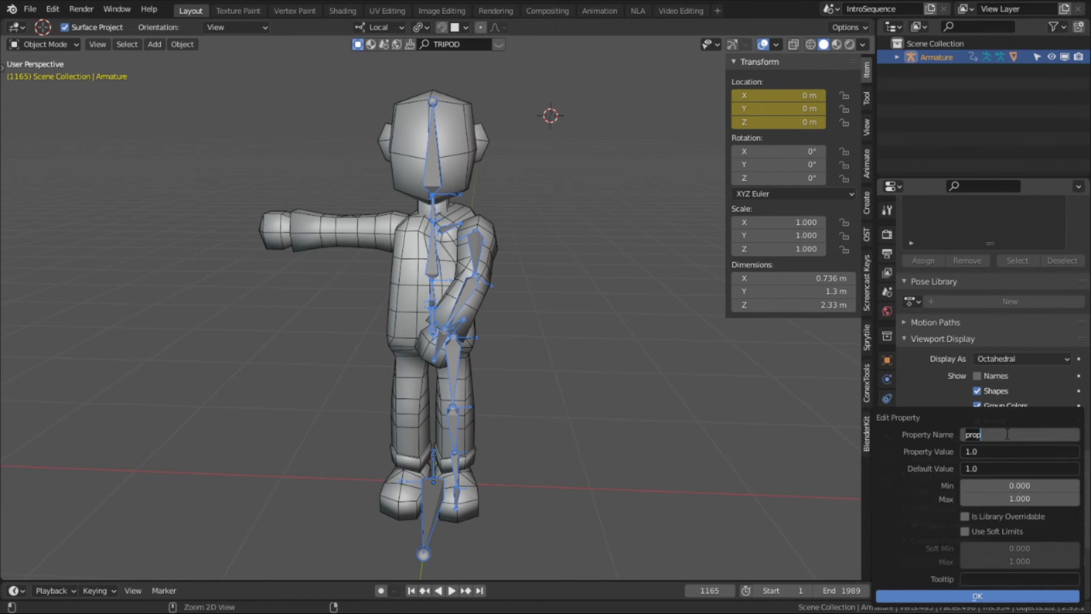
text(ArmL Fk <--> IK)
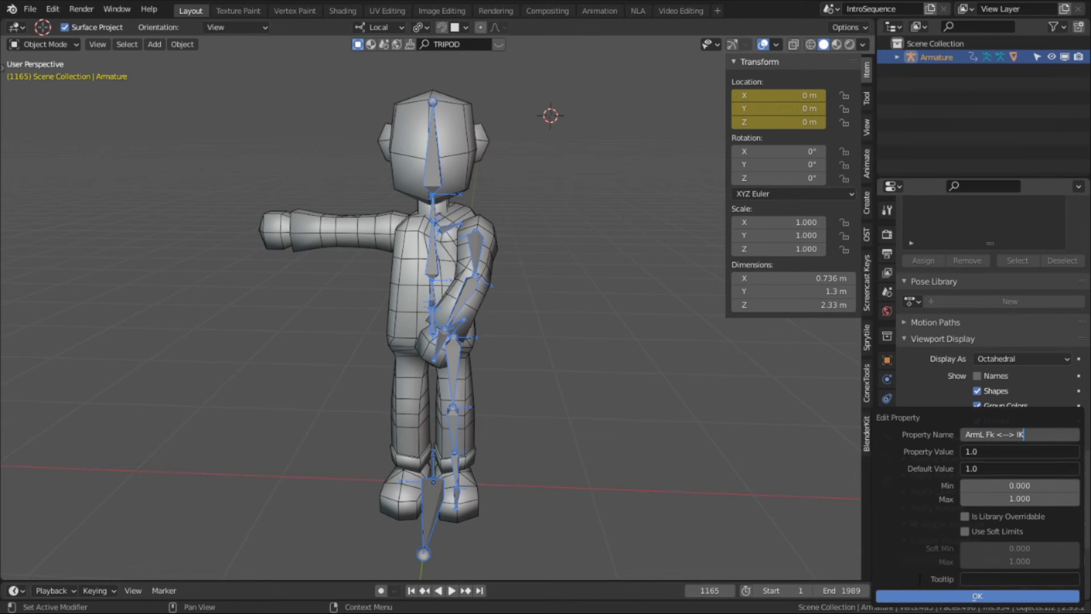
key(Return)
click(997, 580)
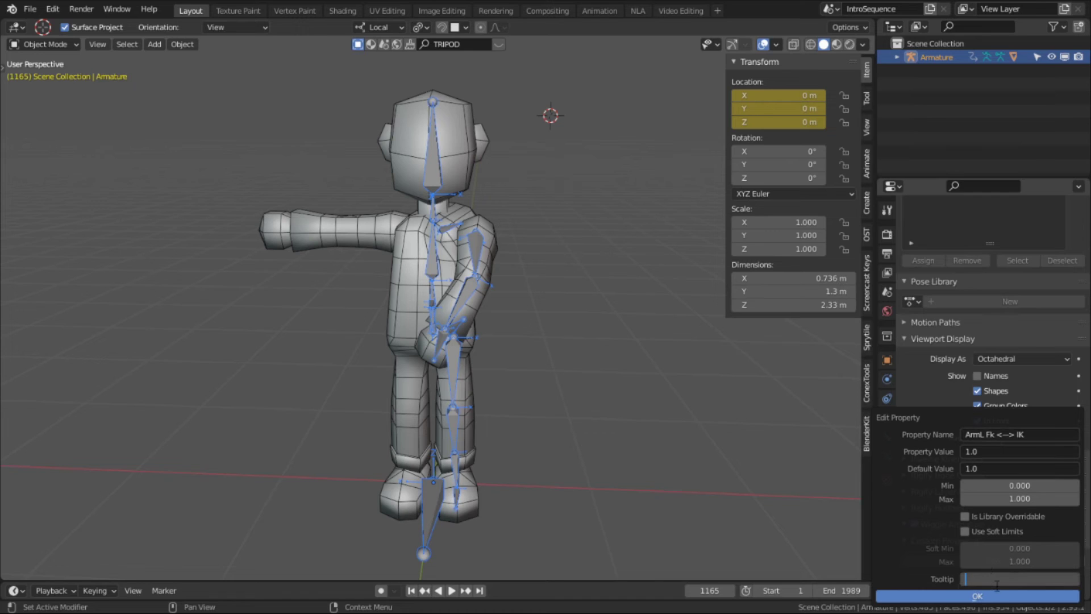
text(For FK)
text(, Set value to 0, For)
click(997, 594)
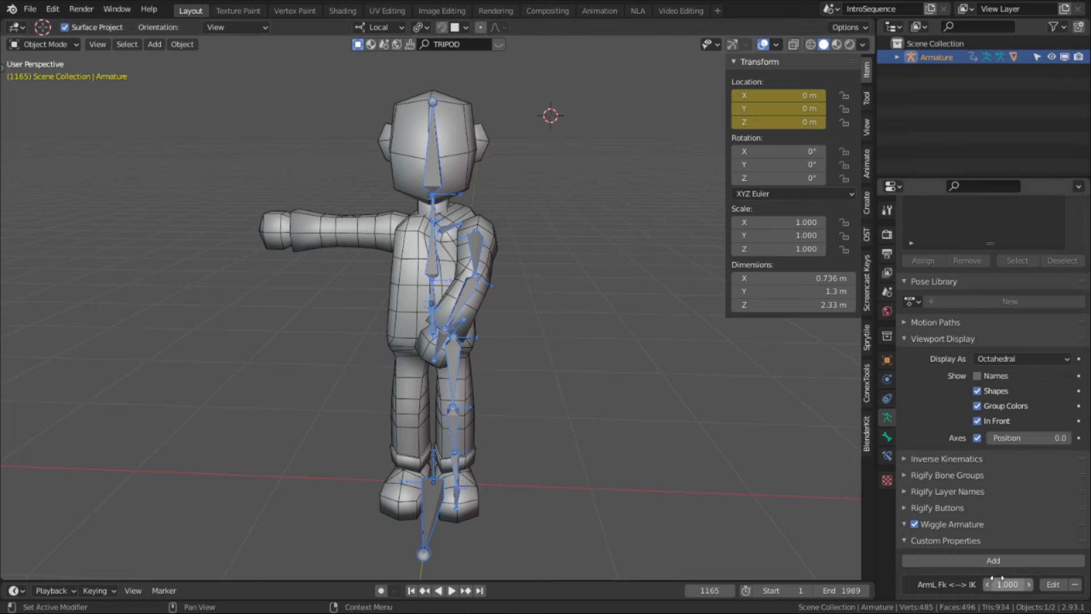
Step: Copy the ArmL Fk <--> IK property as a new driver and switch the armature to Pose Mode
right_click(1006, 584)
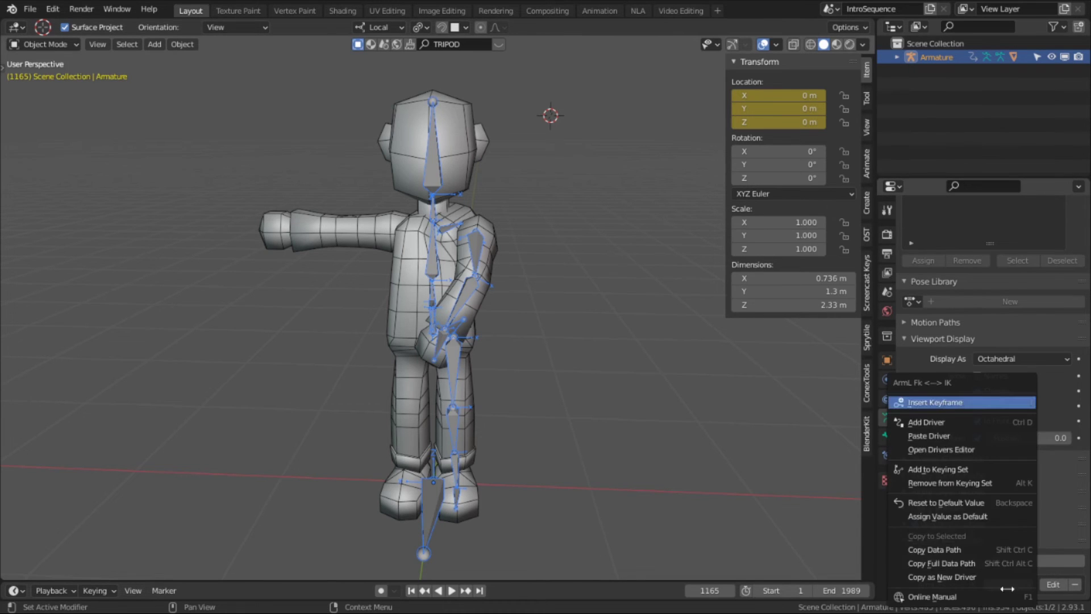
click(968, 578)
middle_drag(452, 286, 480, 279)
key(ctrl+Tab)
Step: Paste the driver onto the CopyIK influence of DEF-Clavicle.L, DEF-LowerArm.L and DEF-Hand.L
click(414, 222)
click(887, 455)
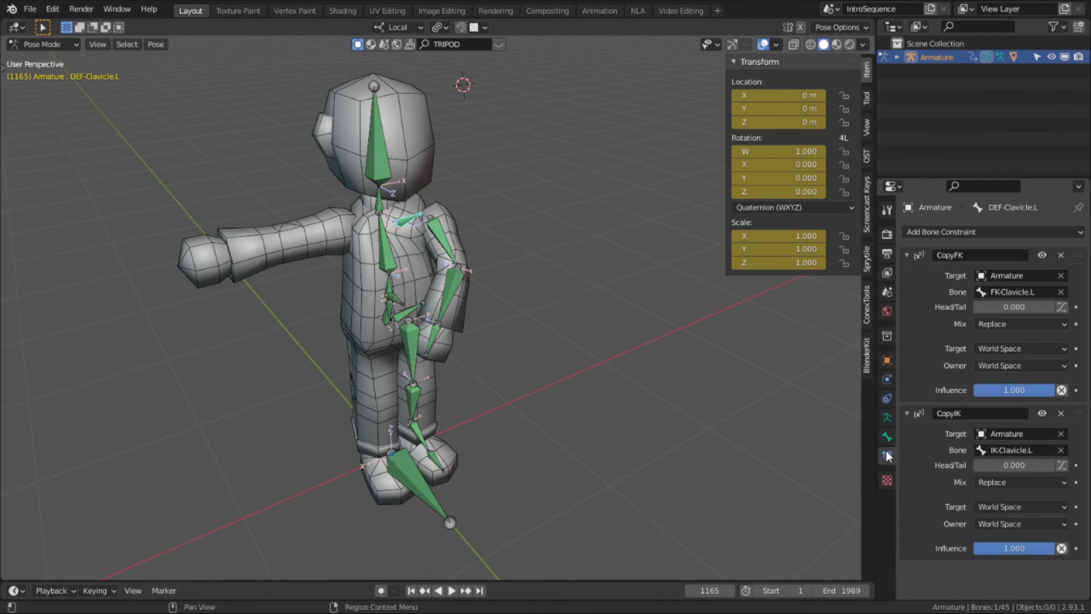
right_click(1011, 547)
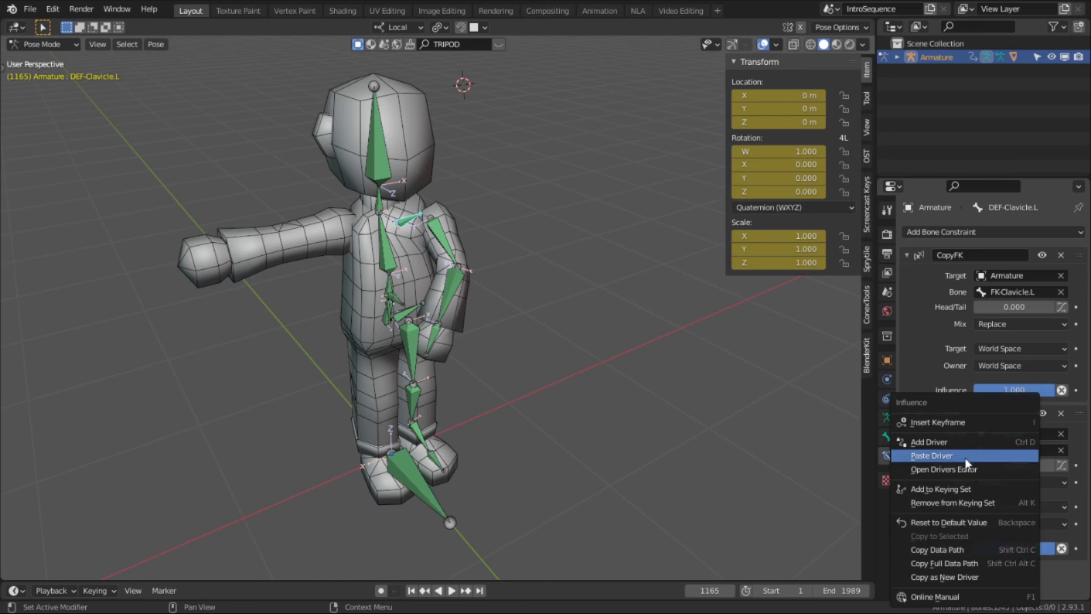
click(961, 452)
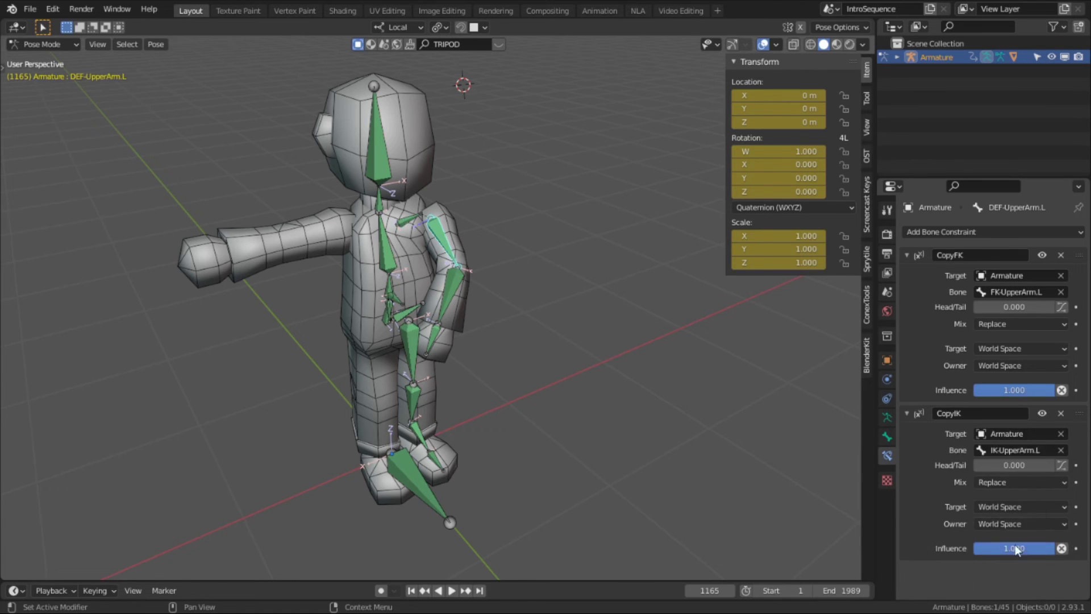
right_click(1014, 548)
click(939, 455)
right_click(1018, 550)
click(939, 456)
right_click(1014, 548)
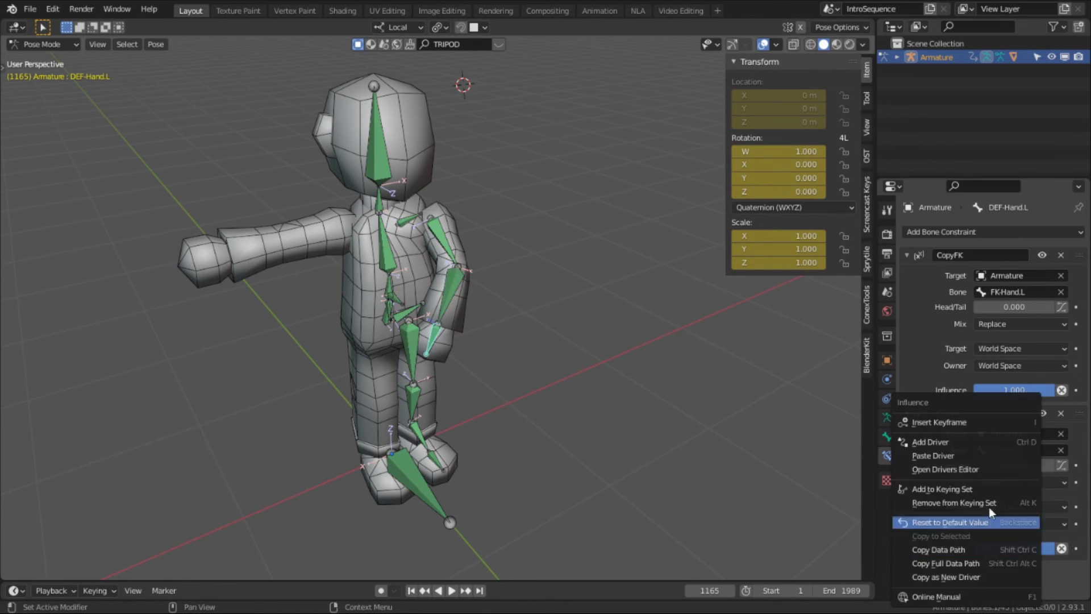
click(939, 455)
Step: Test the arm blend by lowering ArmL Fk <--> IK, then return it to 1.000
click(886, 418)
scroll(1017, 551, down, 10)
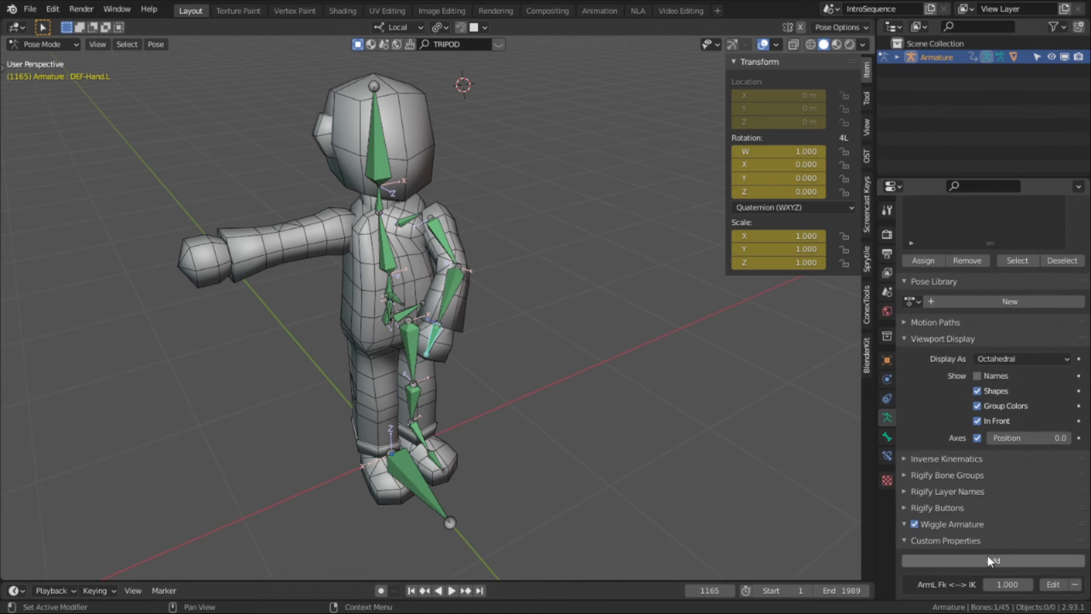
mouse_move(1008, 584)
mouse_down()
mouse_move(986, 584)
mouse_move(1020, 584)
mouse_up()
mouse_move(695, 377)
middle_down()
mouse_move(656, 336)
mouse_move(711, 370)
middle_up()
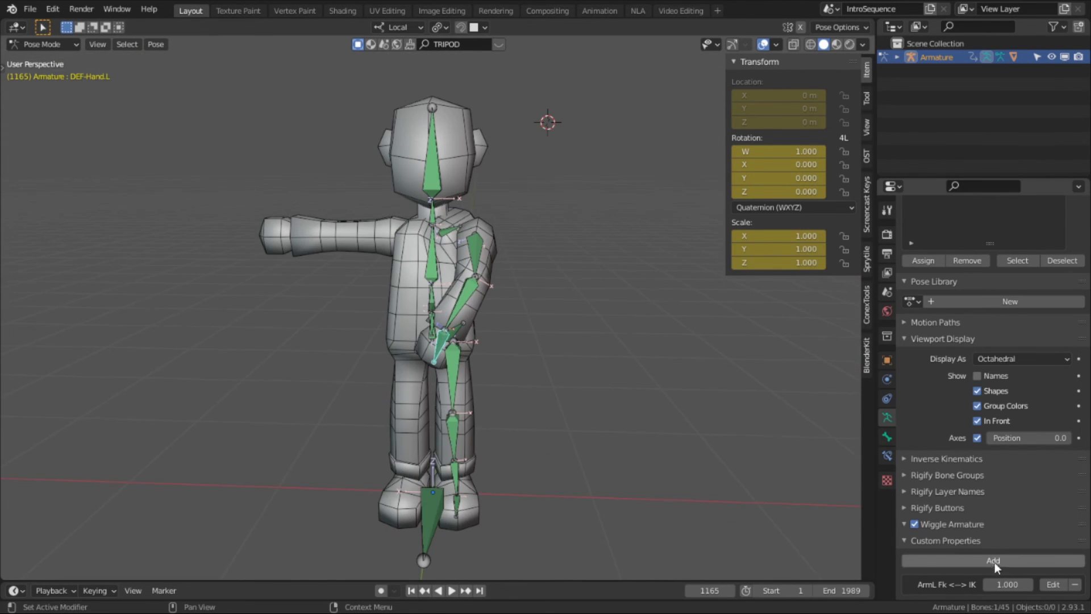
Step: Name the new leg switch property 'LegL Fk<->IK' and test the arm switch at 0.550
drag(1008, 584, 992, 584)
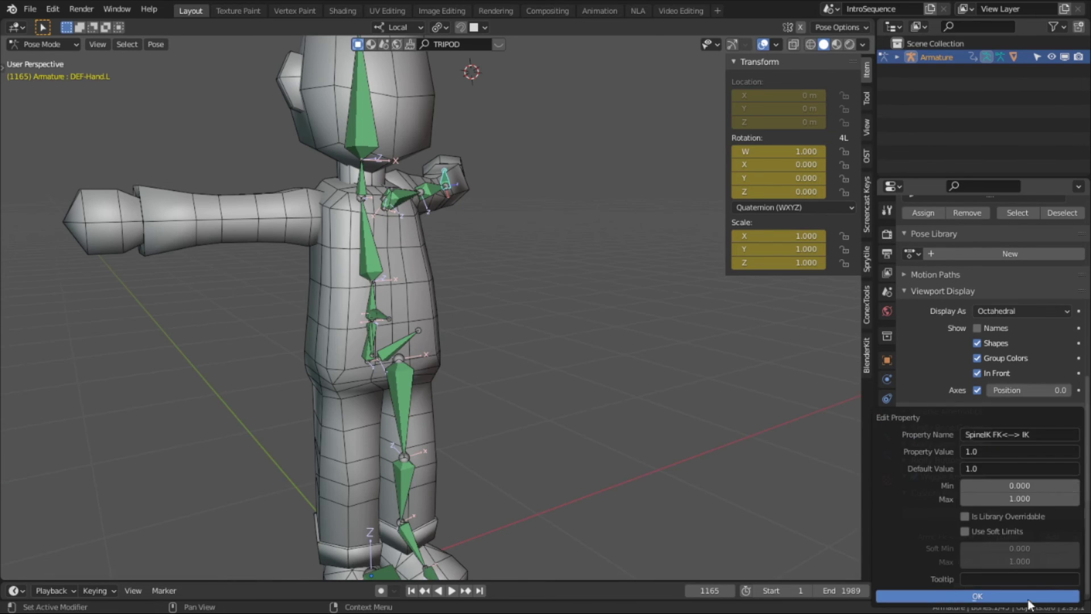
click(995, 433)
text(Fk<->IK)
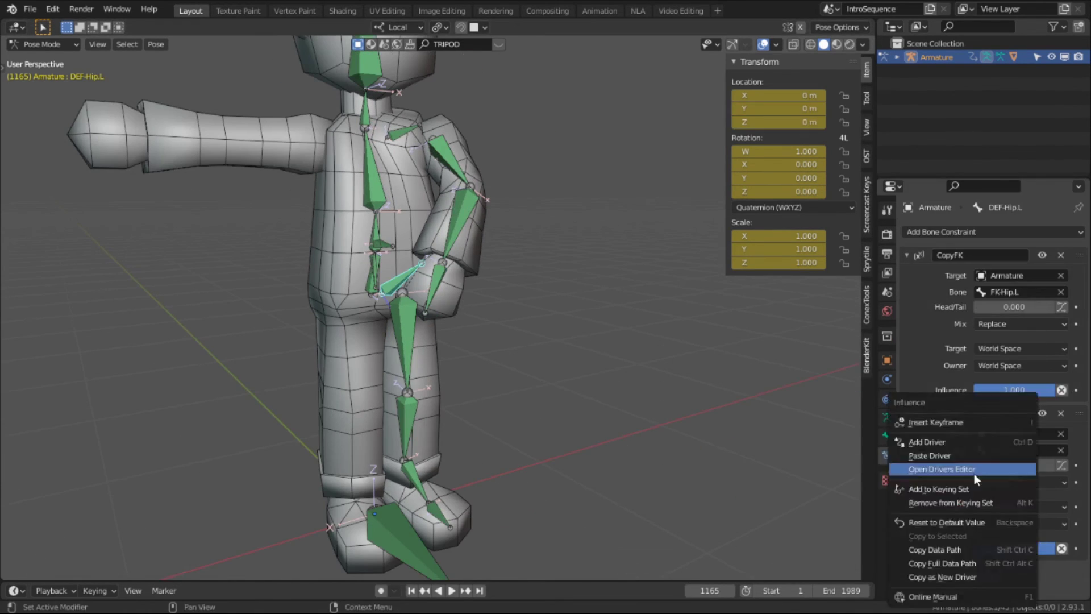
click(974, 473)
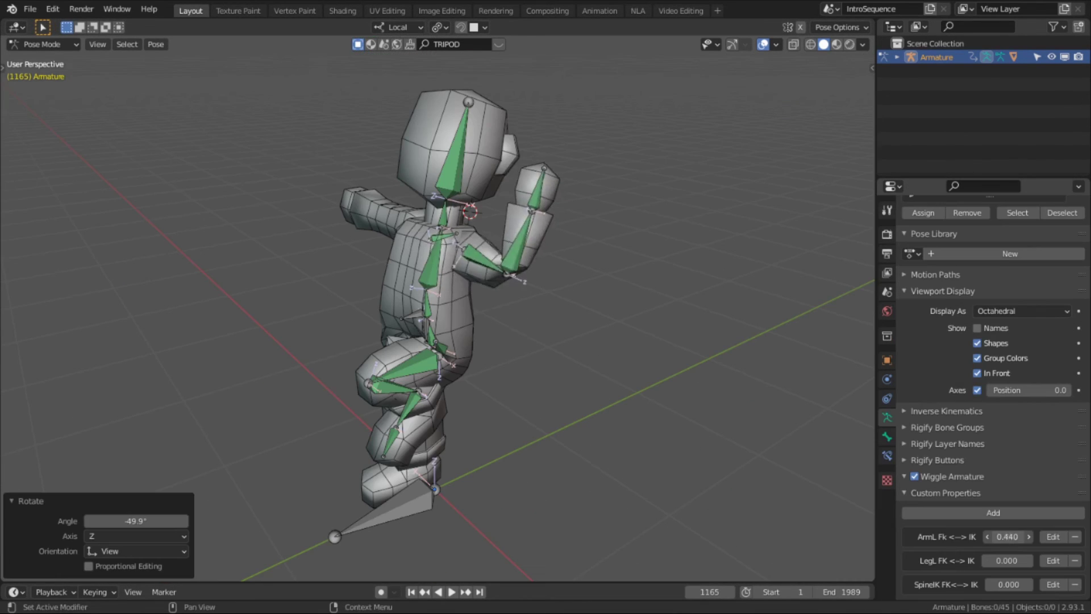
drag(1007, 537, 1016, 584)
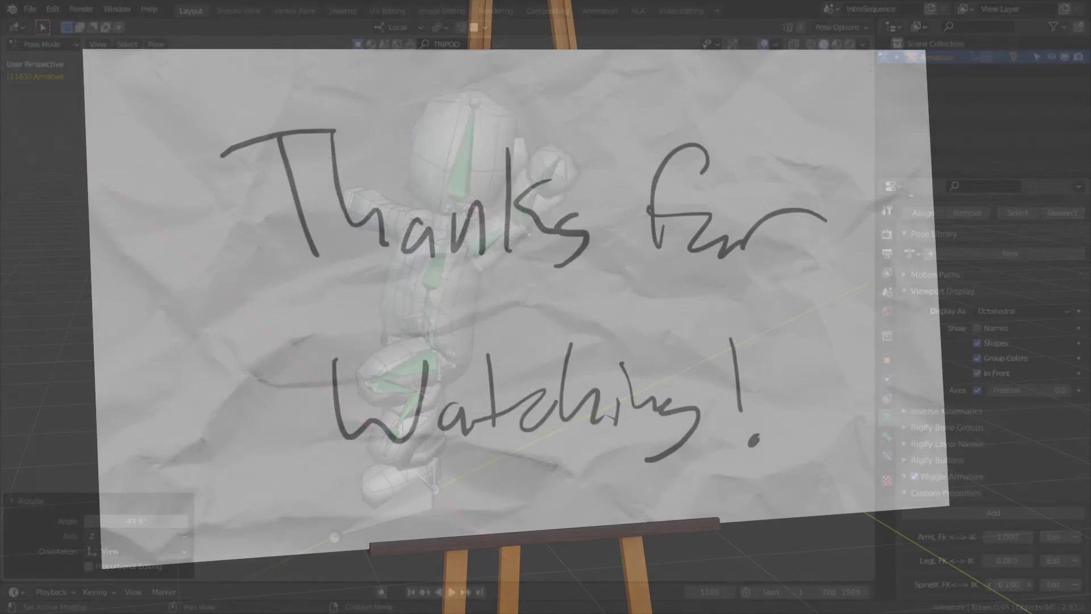